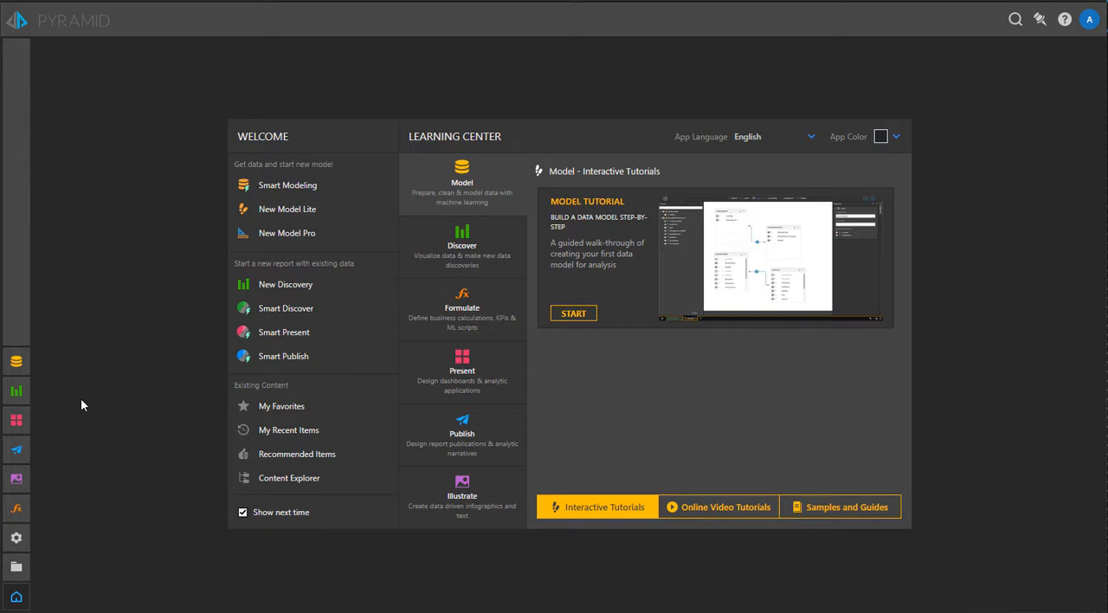
Create a new data model with Model Pro and add an Excel source to the data flow
{"action": "left_click", "coordinate": [16, 363]}
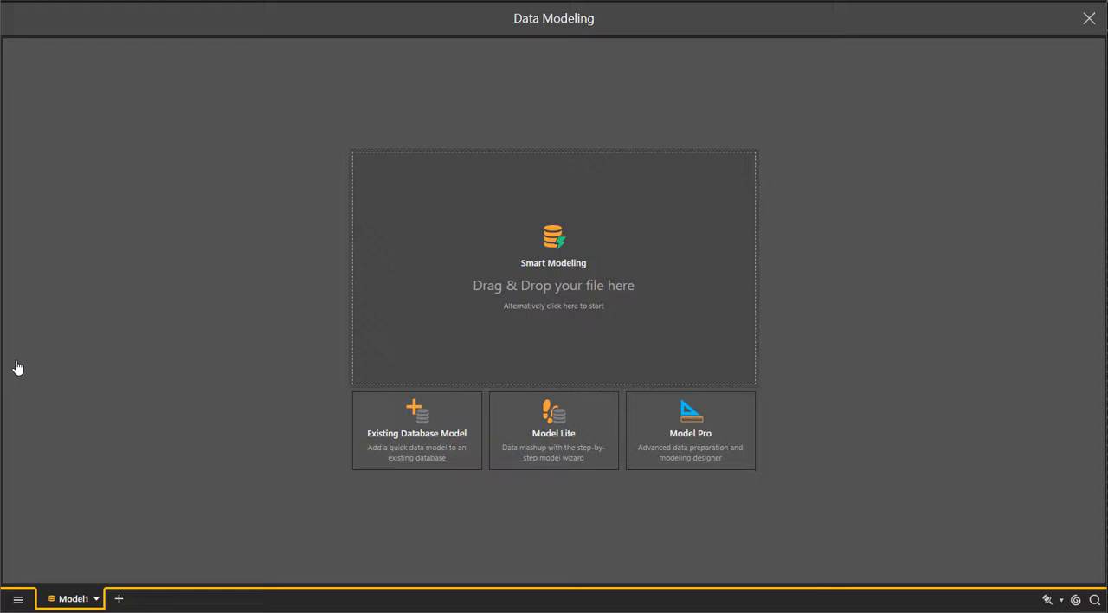
{"action": "left_click", "coordinate": [666, 424]}
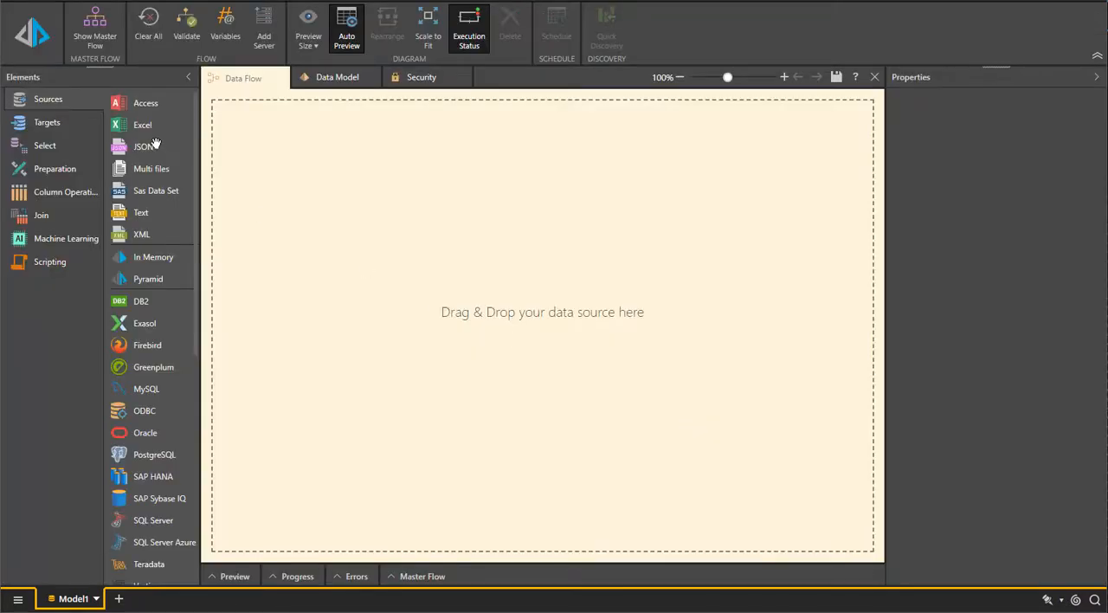
{"action": "left_click_drag", "start_coordinate": [134, 126], "coordinate": [260, 173]}
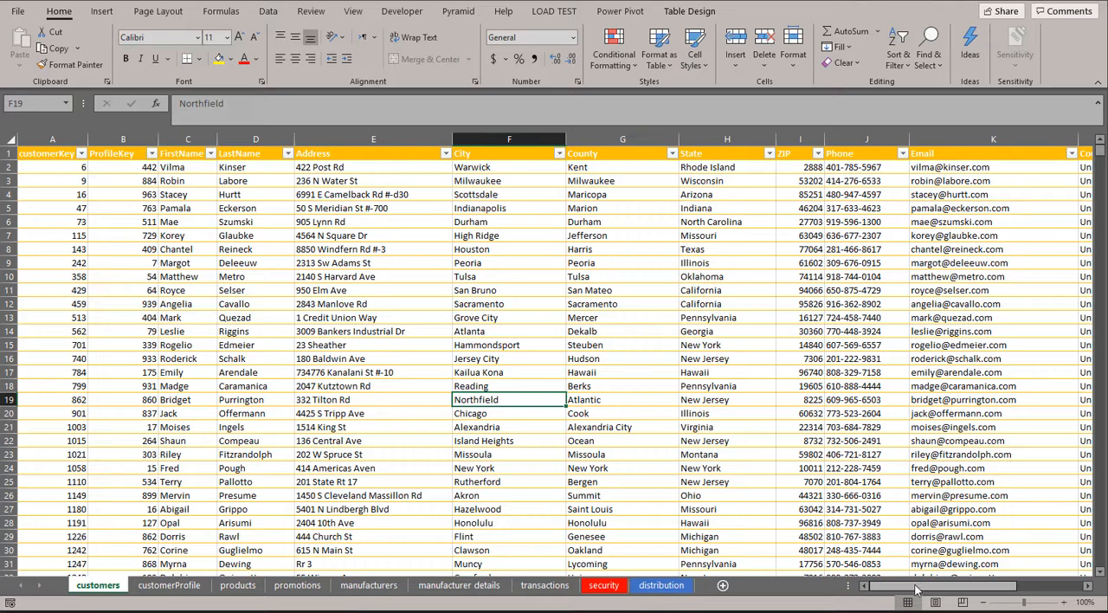
Switch to the sales workbook in Excel and examine its sheets from customers through transactions, including the country list, security and distribution
{"action": "left_click_drag", "start_coordinate": [916, 590], "coordinate": [930, 589]}
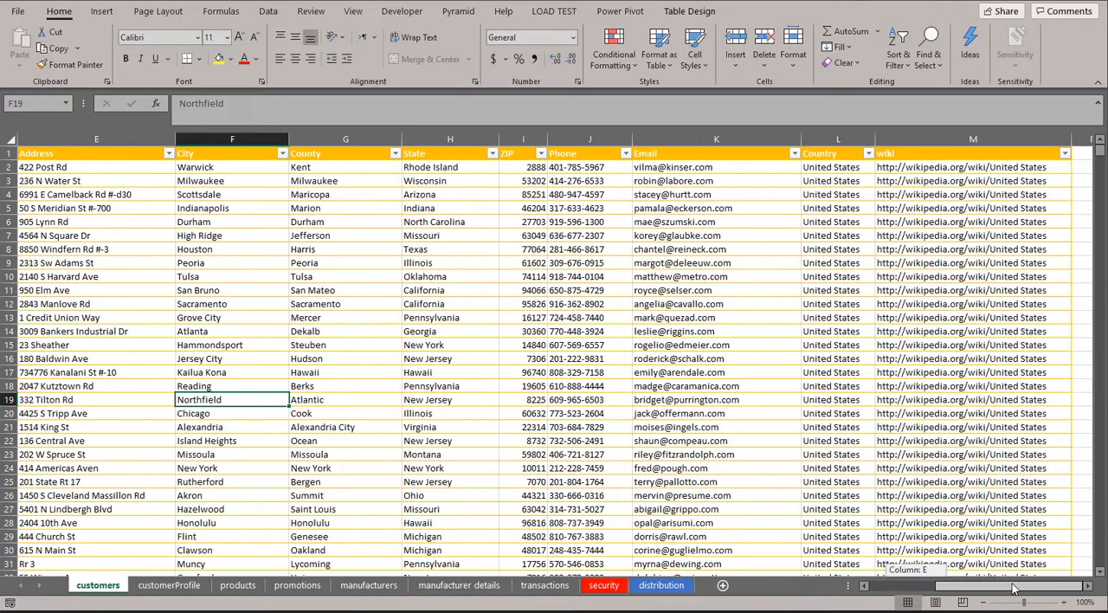
{"action": "left_click", "coordinate": [869, 155]}
{"action": "left_click", "coordinate": [795, 424]}
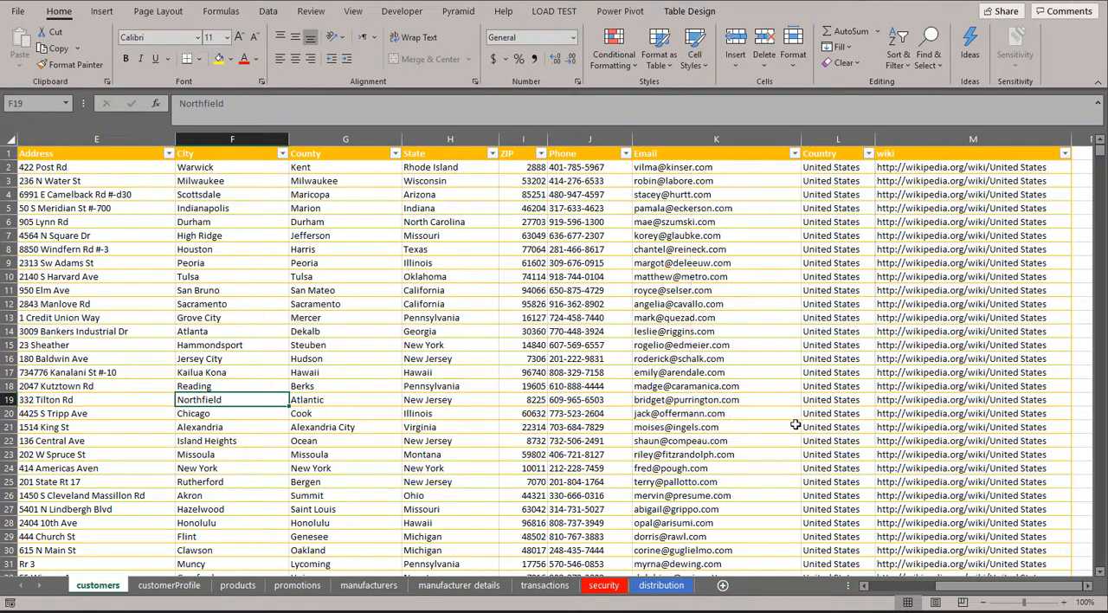
{"action": "left_click", "coordinate": [171, 587]}
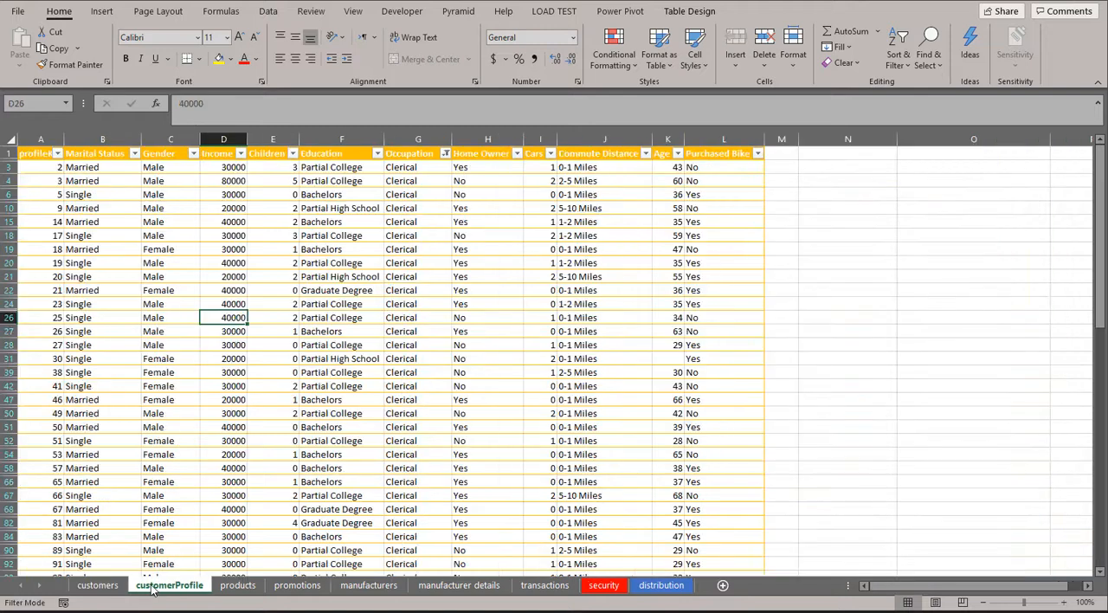
{"action": "left_click", "coordinate": [233, 587]}
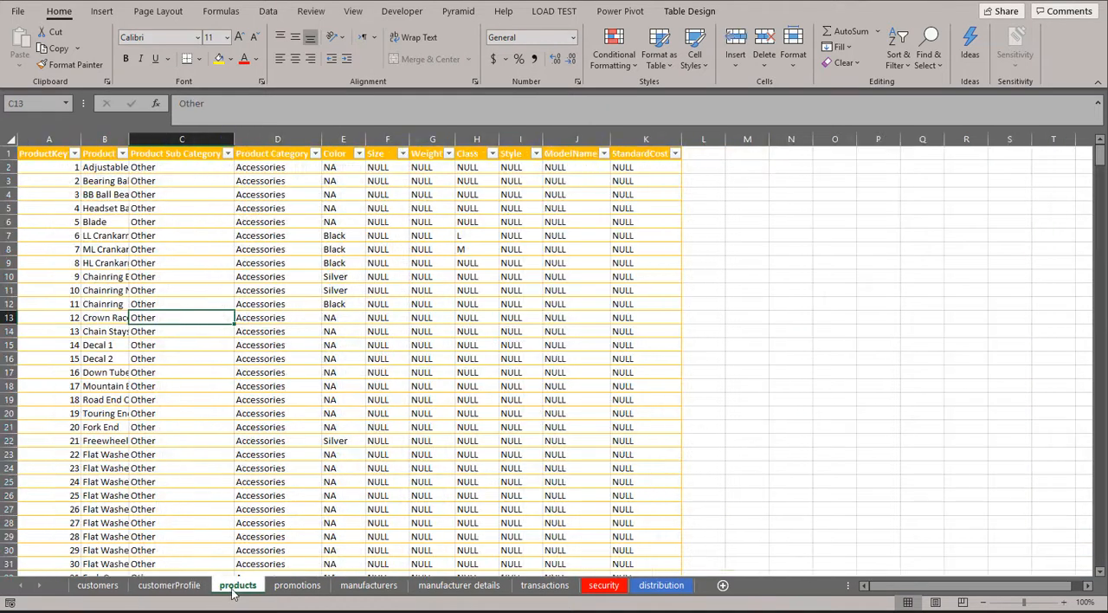
{"action": "left_click", "coordinate": [317, 588]}
{"action": "left_click", "coordinate": [374, 588]}
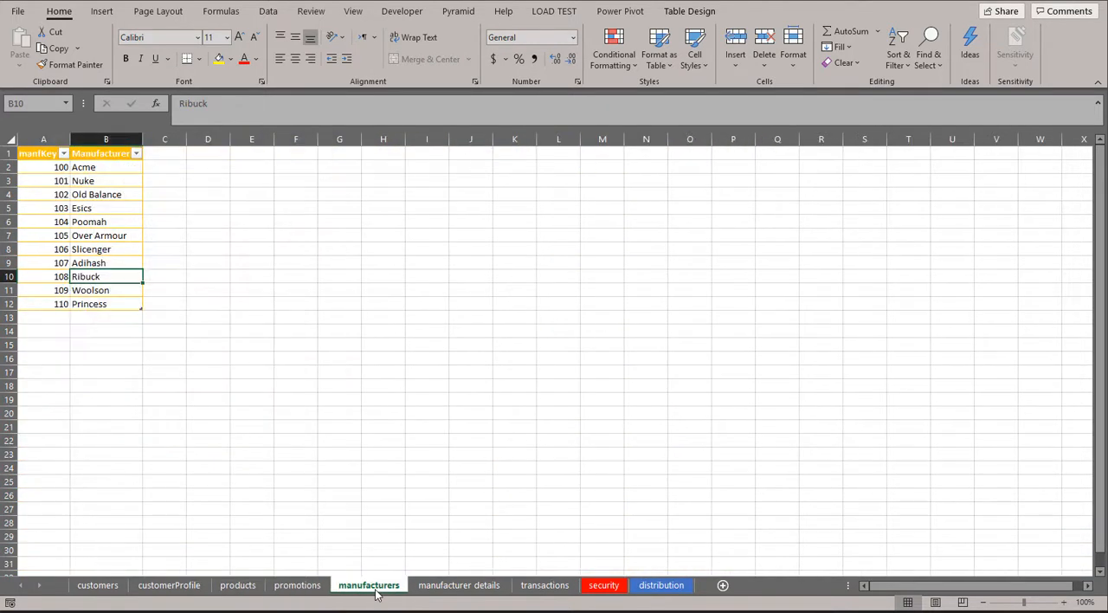
{"action": "left_click", "coordinate": [441, 589]}
{"action": "left_click", "coordinate": [536, 589]}
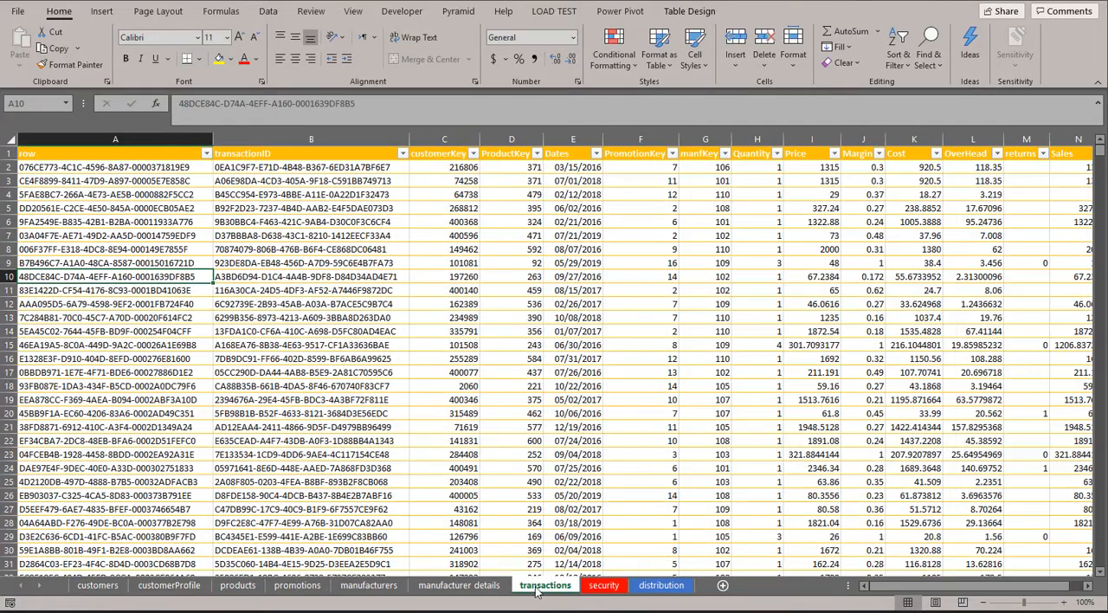
{"action": "mouse_move", "coordinate": [1008, 589]}
{"action": "left_mouse_down"}
{"action": "mouse_move", "coordinate": [1029, 588]}
{"action": "mouse_move", "coordinate": [1017, 589]}
{"action": "left_mouse_up"}
{"action": "left_click", "coordinate": [603, 586]}
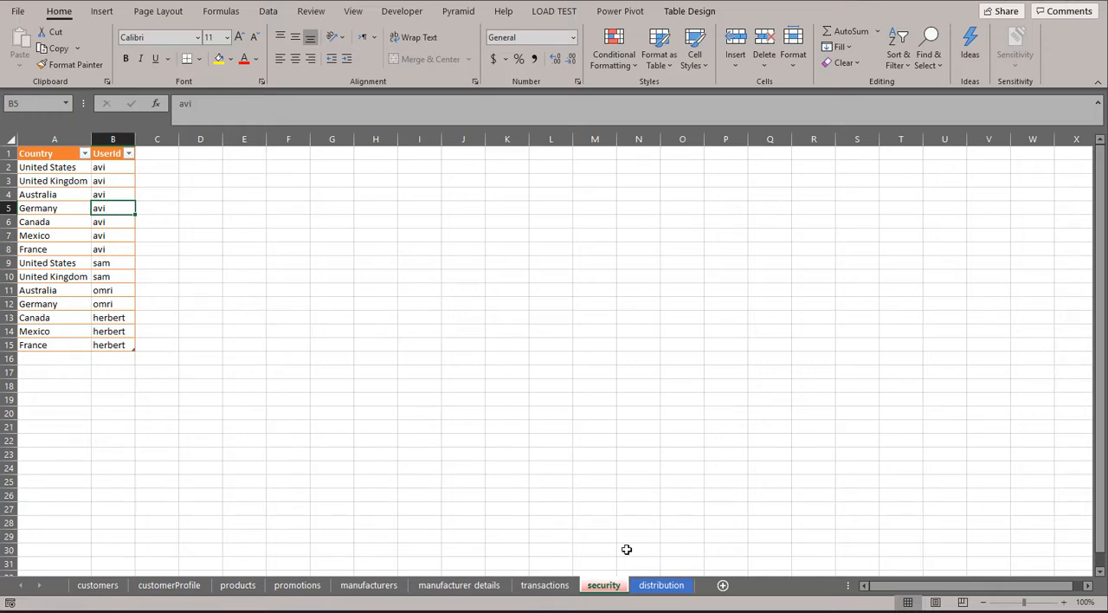
{"action": "left_click", "coordinate": [662, 586]}
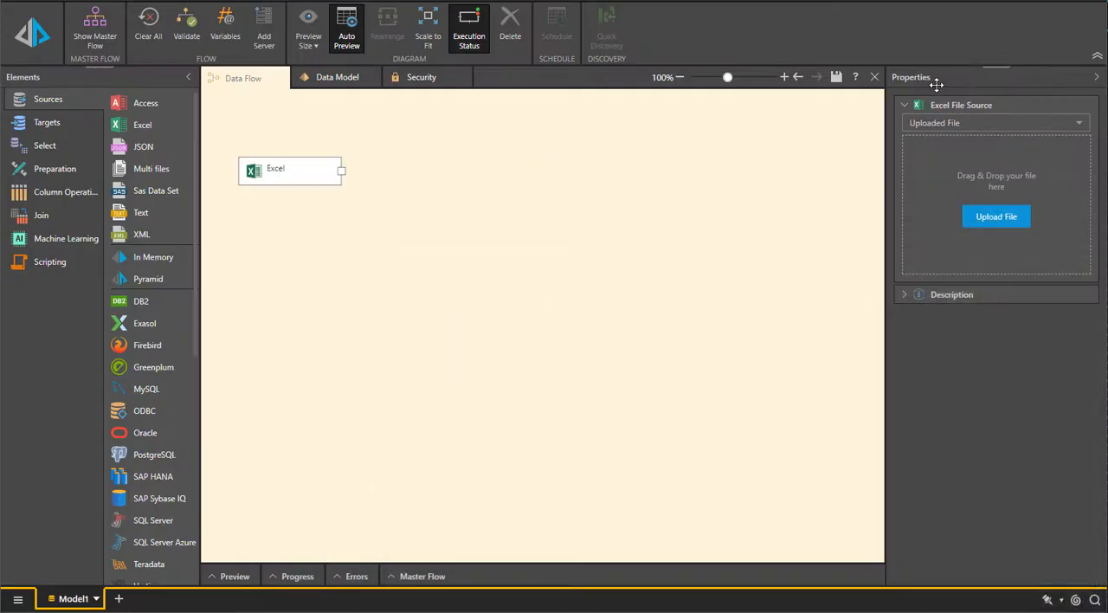
Load Sales Data.xlsx into the Excel source in Pyramid and add select nodes for all of its tables
{"action": "left_click_drag", "start_coordinate": [279, 164], "coordinate": [965, 162]}
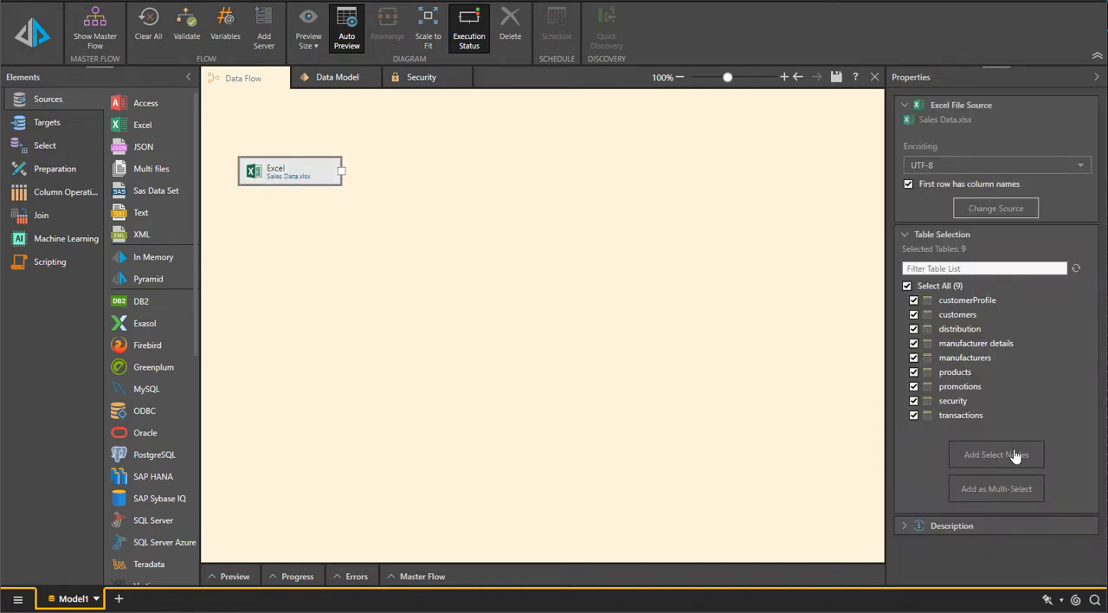
{"action": "left_click", "coordinate": [1015, 456]}
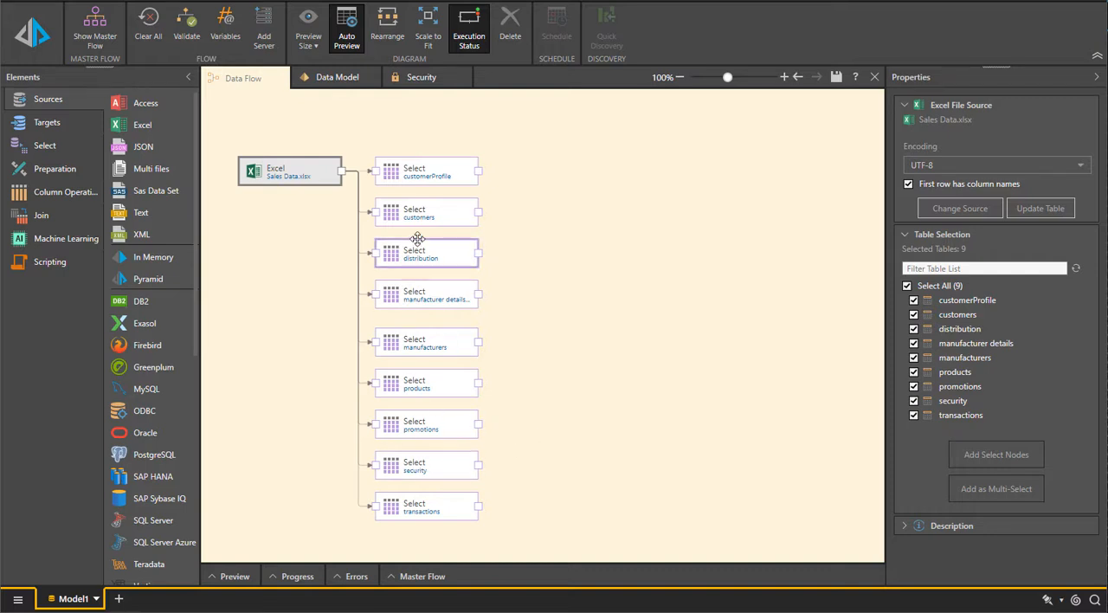
Add a Time Intelligence node and connect the transactions table to it
{"action": "left_click", "coordinate": [43, 173]}
{"action": "left_click_drag", "start_coordinate": [143, 344], "coordinate": [567, 532]}
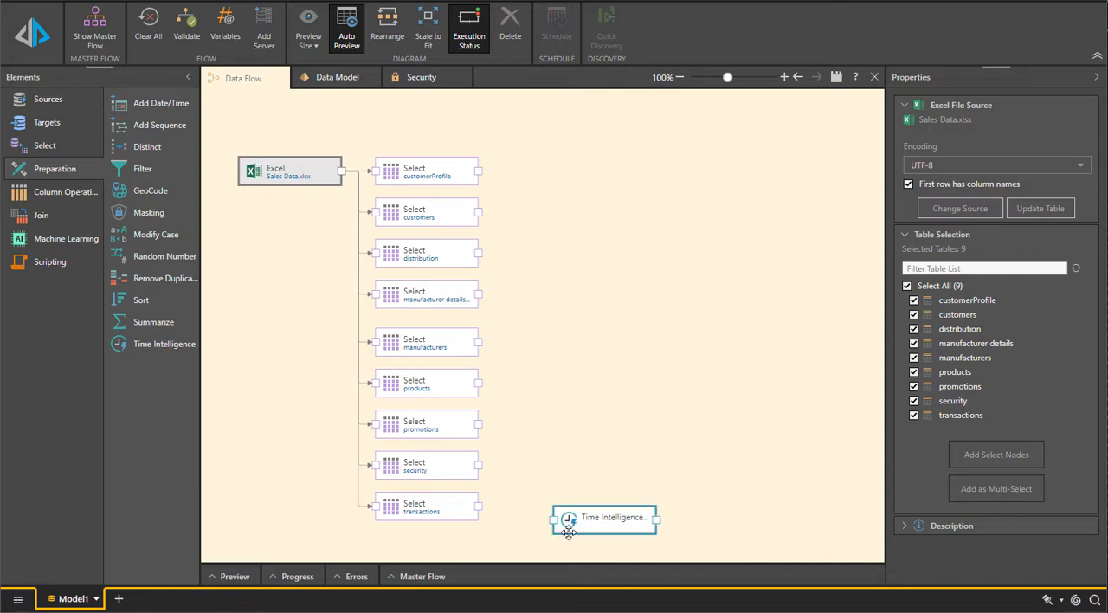
{"action": "left_click_drag", "start_coordinate": [479, 506], "coordinate": [603, 505]}
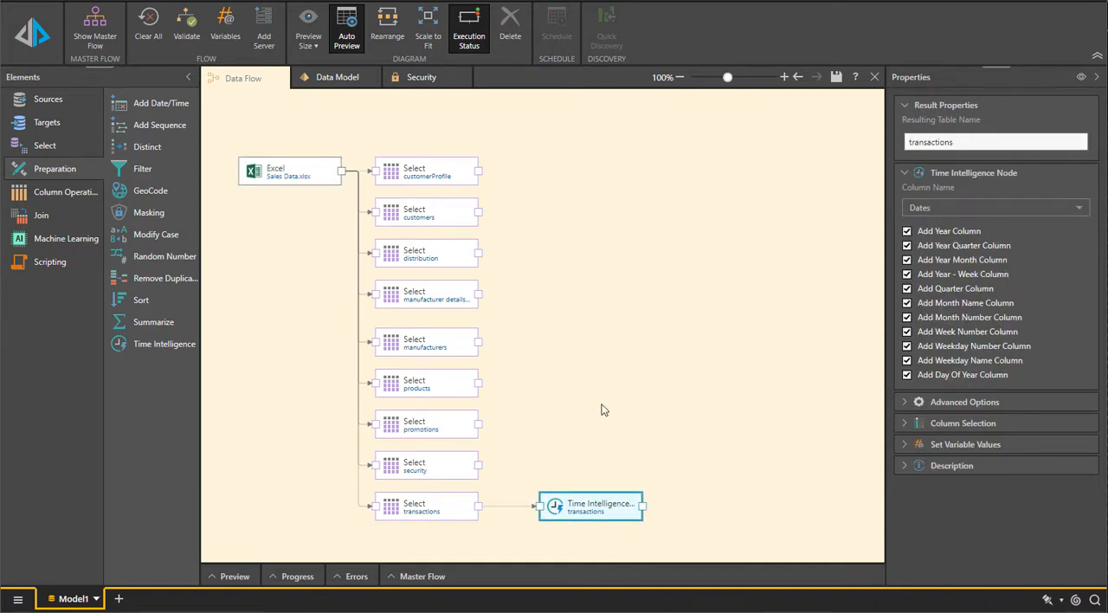
Add an In Memory target with a new database named "sec and dist" and connect all tables to it
{"action": "left_click", "coordinate": [31, 126]}
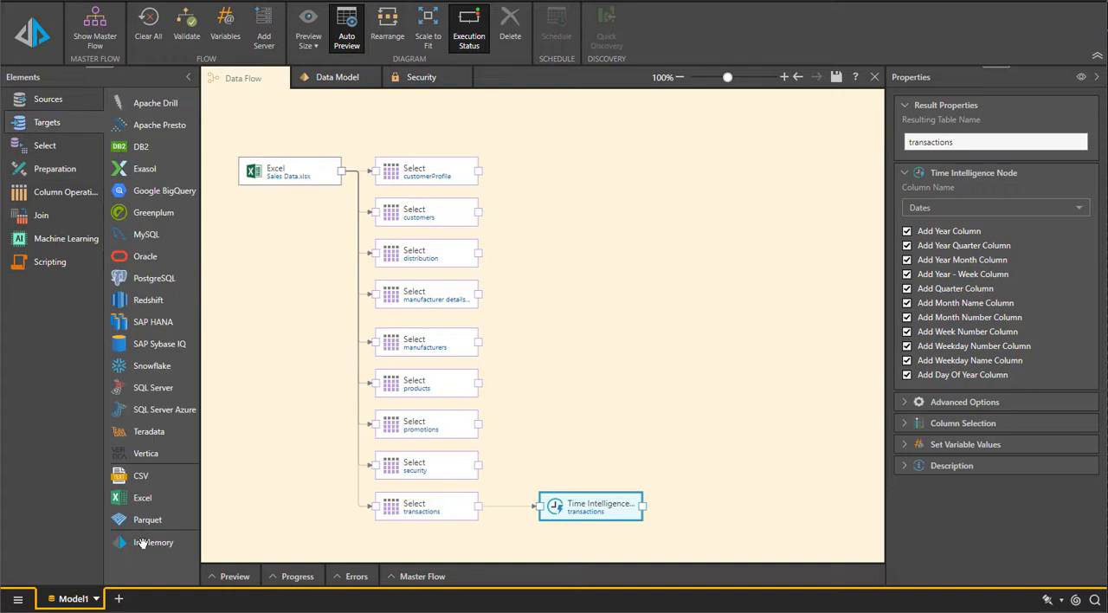
{"action": "left_click_drag", "start_coordinate": [141, 543], "coordinate": [714, 255]}
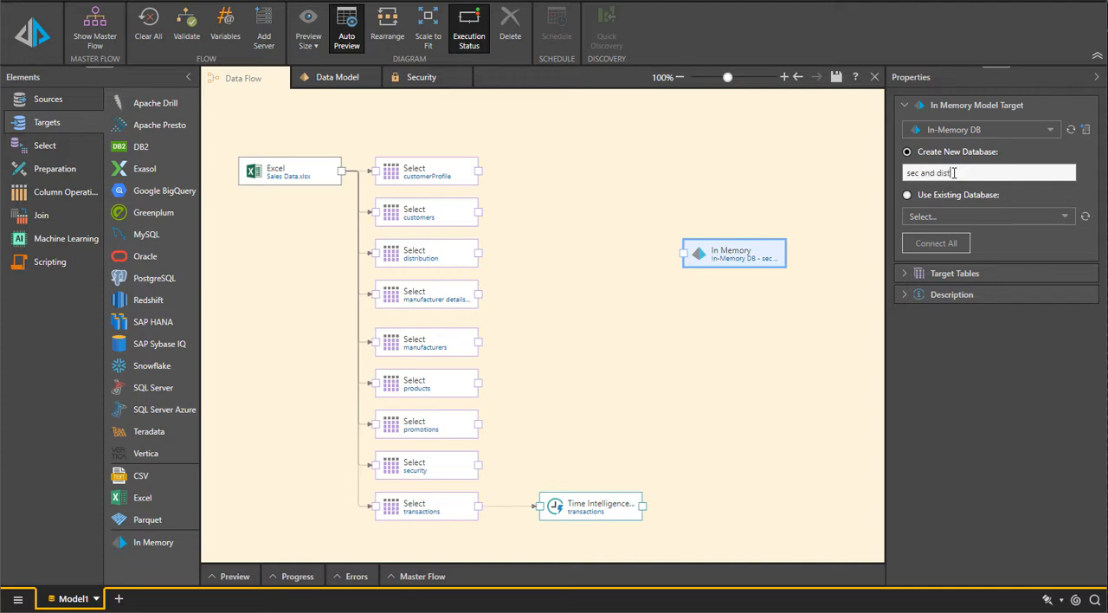
{"action": "left_click_drag", "start_coordinate": [953, 173], "coordinate": [873, 172]}
{"action": "left_click", "coordinate": [923, 247]}
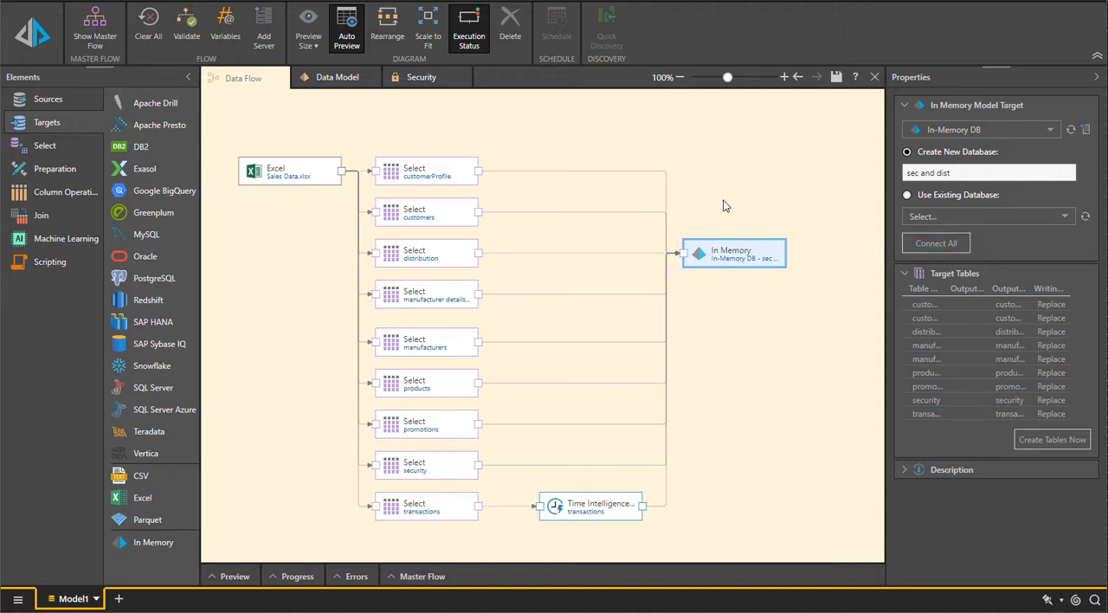
Set the data model's default measure to Sales (transactions)
{"action": "left_click", "coordinate": [346, 78]}
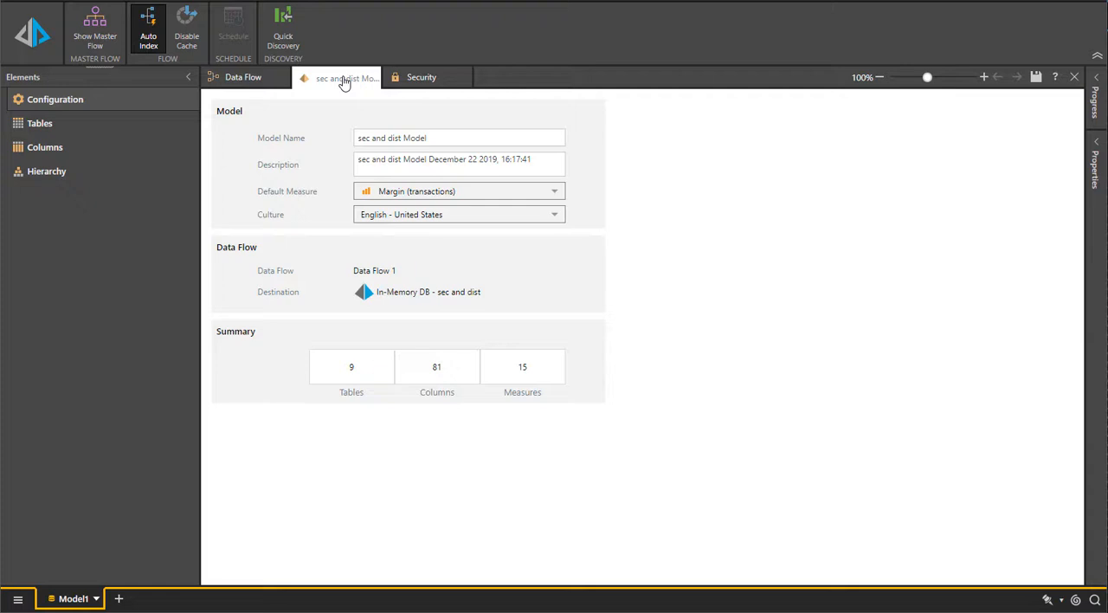
{"action": "left_click", "coordinate": [426, 194]}
{"action": "scroll", "coordinate": [468, 259], "scroll_direction": "down", "scroll_amount": 2}
{"action": "left_click", "coordinate": [444, 320]}
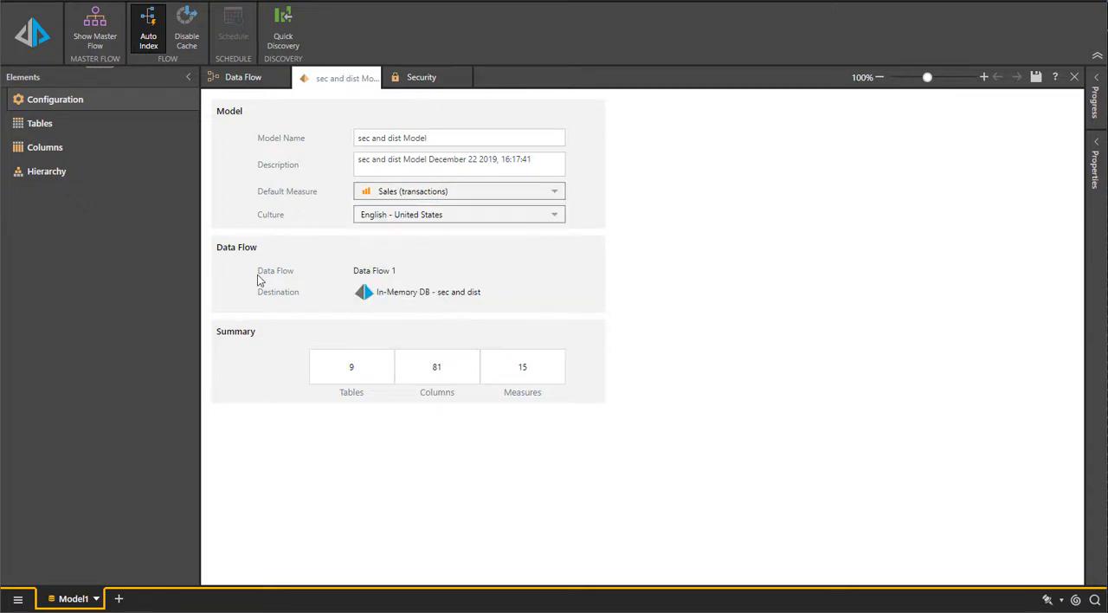
Review the model's table relationships and mark the security table as a security table
{"action": "left_click", "coordinate": [65, 130]}
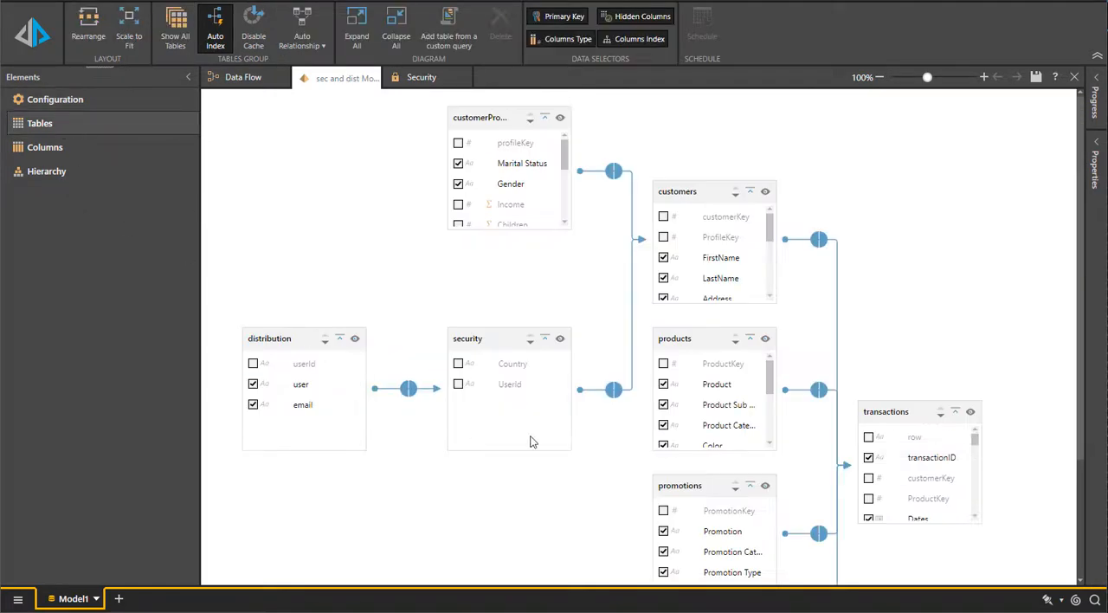
{"action": "scroll", "coordinate": [854, 442], "scroll_direction": "down", "scroll_amount": 2}
{"action": "scroll", "coordinate": [855, 441], "scroll_direction": "up", "scroll_amount": 2}
{"action": "scroll", "coordinate": [854, 441], "scroll_direction": "down", "scroll_amount": 2}
{"action": "scroll", "coordinate": [855, 442], "scroll_direction": "up", "scroll_amount": 2}
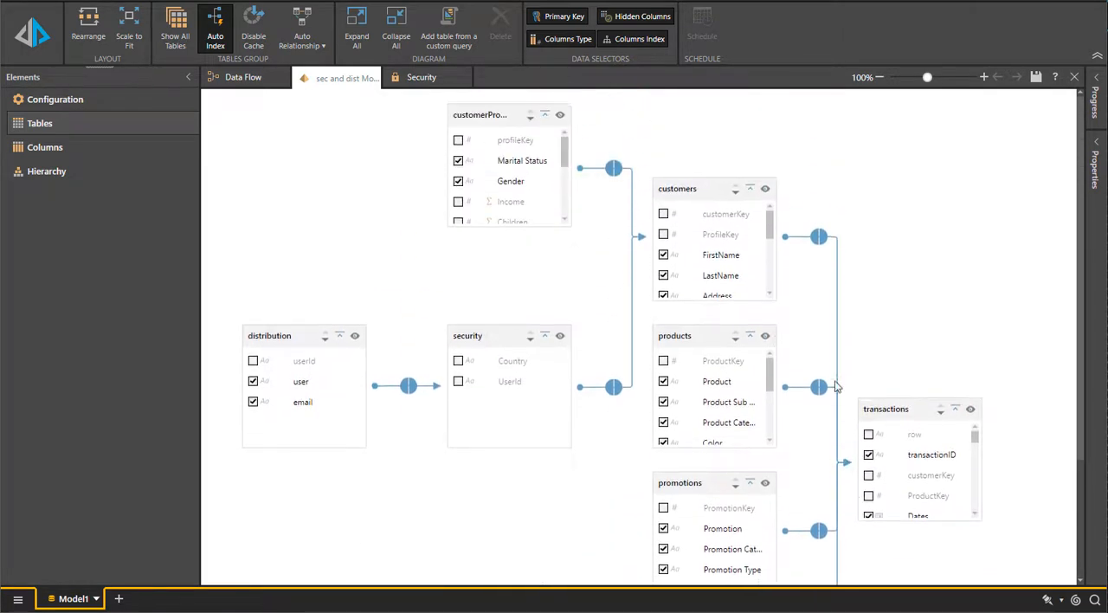
{"action": "left_click", "coordinate": [486, 341]}
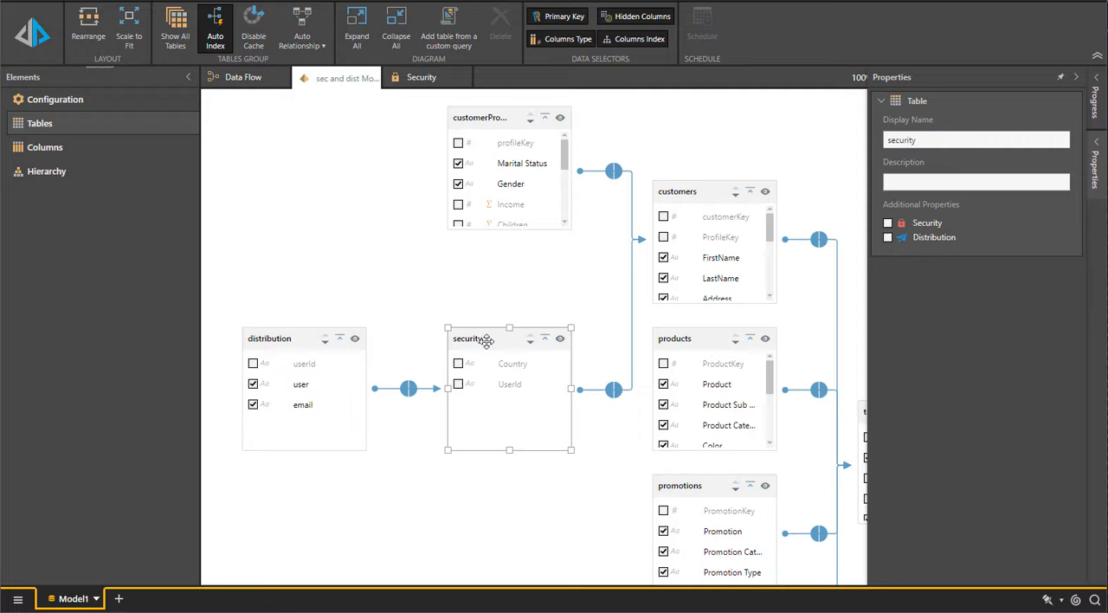
{"action": "right_click", "coordinate": [487, 341]}
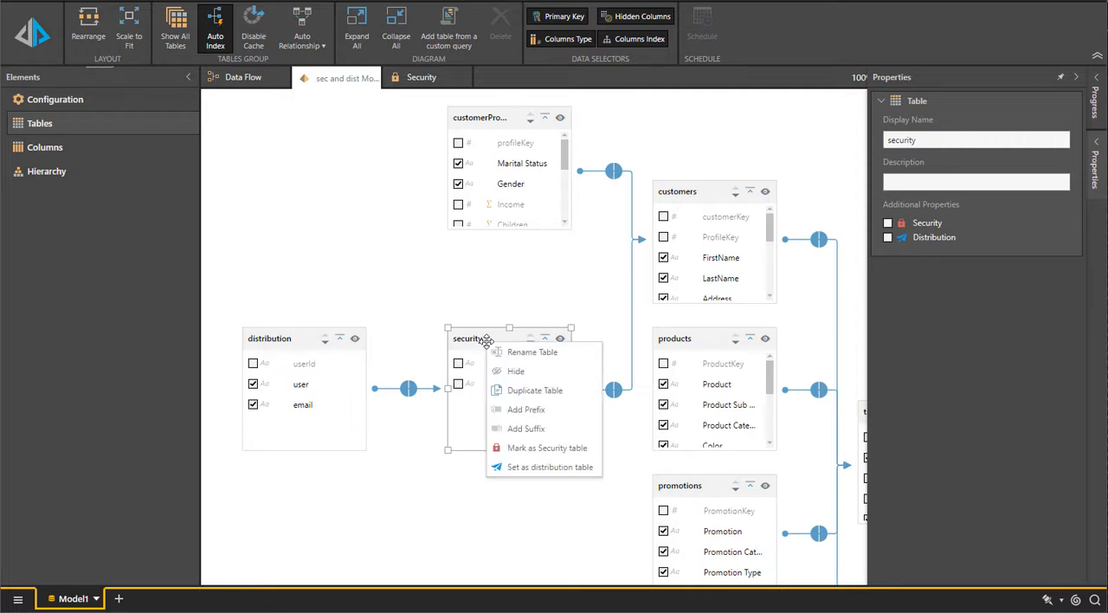
{"action": "left_click", "coordinate": [547, 447]}
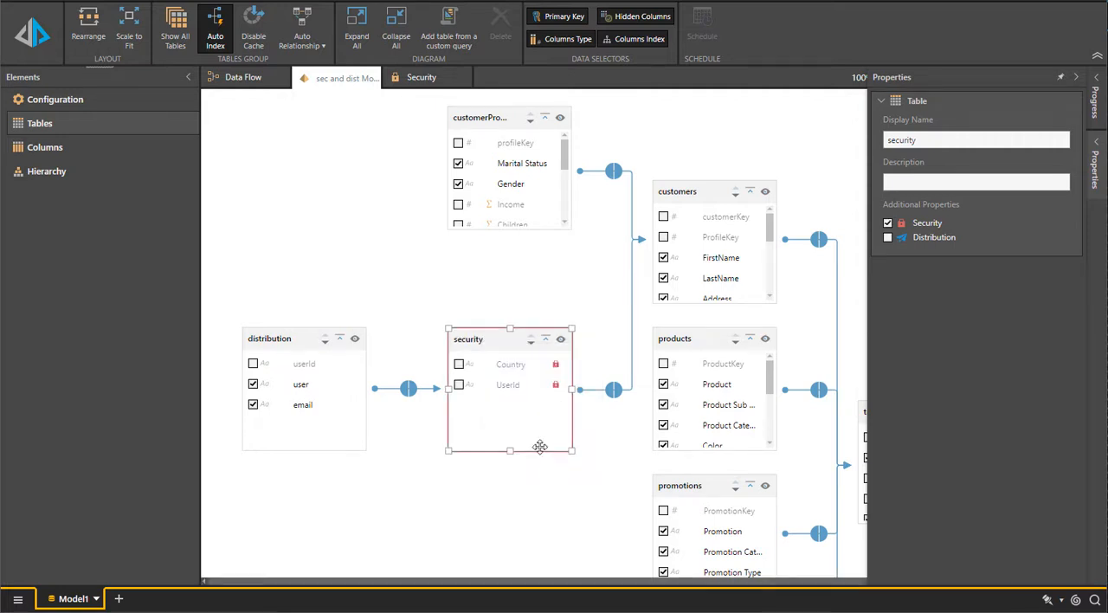
Mark the user column for distribution and set the whole distribution table as a distribution table
{"action": "left_click", "coordinate": [303, 384]}
{"action": "right_click", "coordinate": [304, 384]}
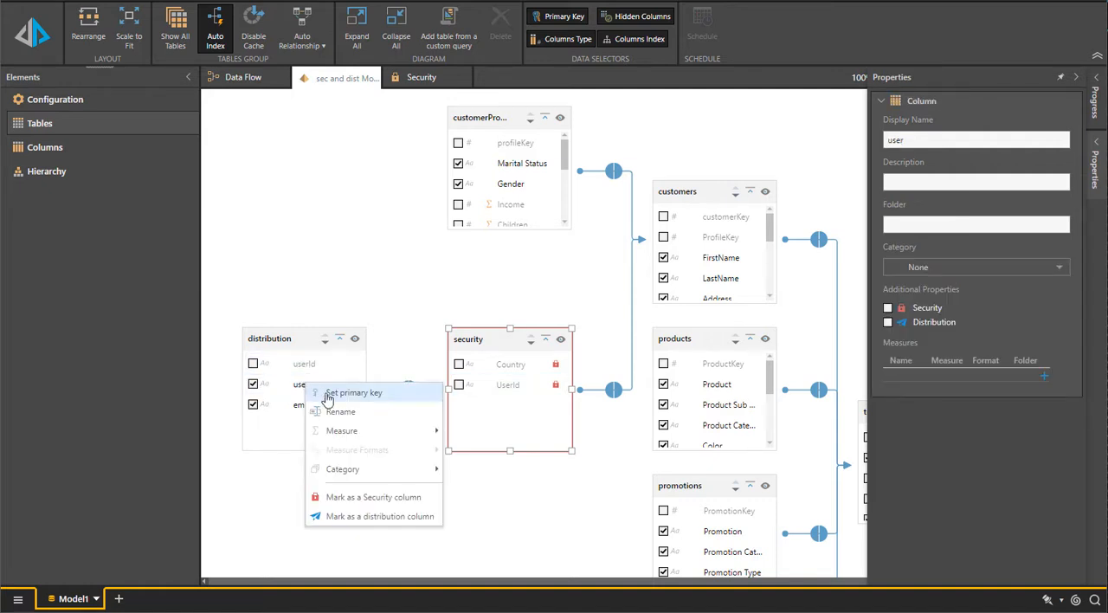
{"action": "left_click", "coordinate": [395, 517]}
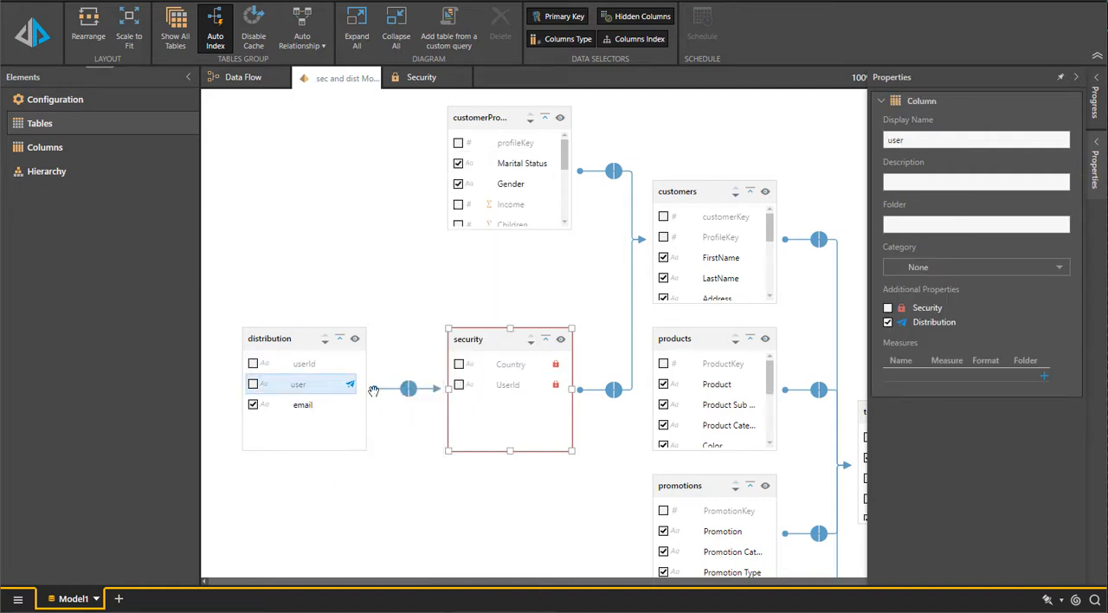
{"action": "left_click", "coordinate": [296, 341]}
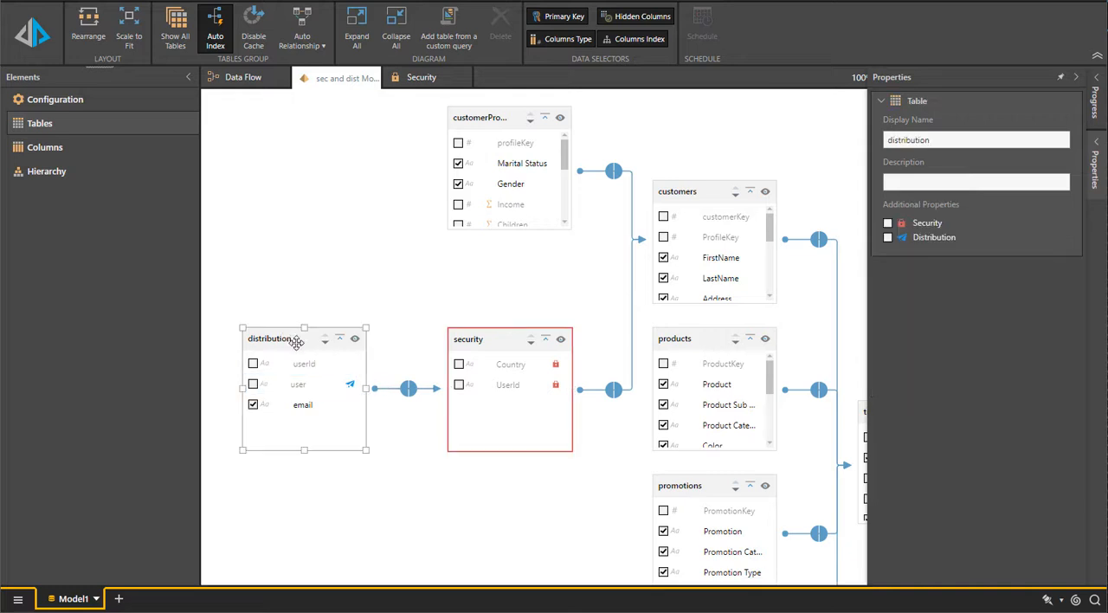
{"action": "left_click", "coordinate": [887, 237]}
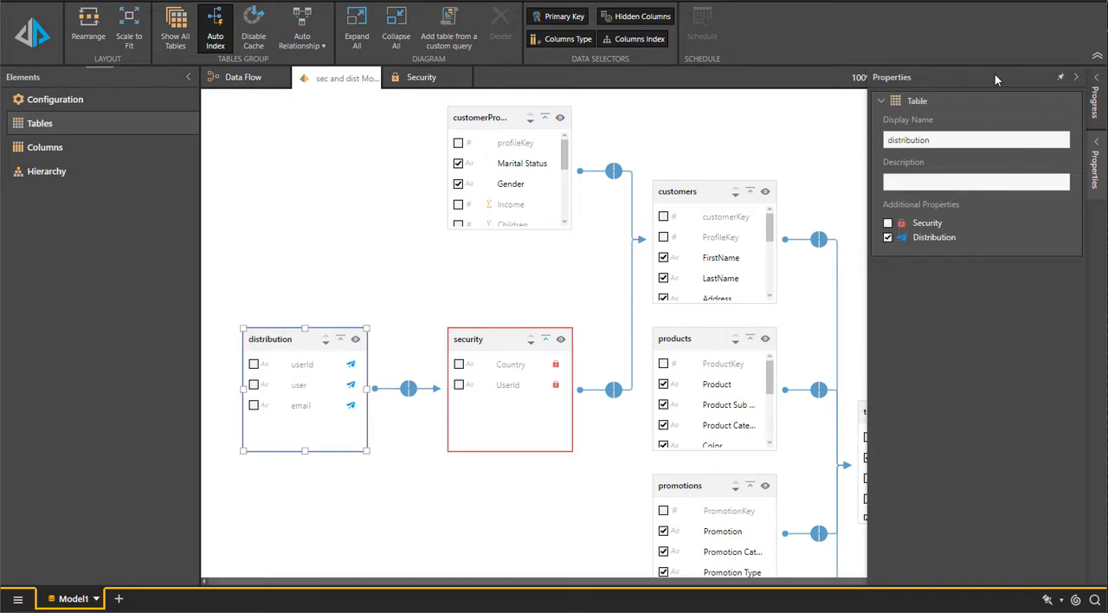
{"action": "left_click", "coordinate": [346, 284]}
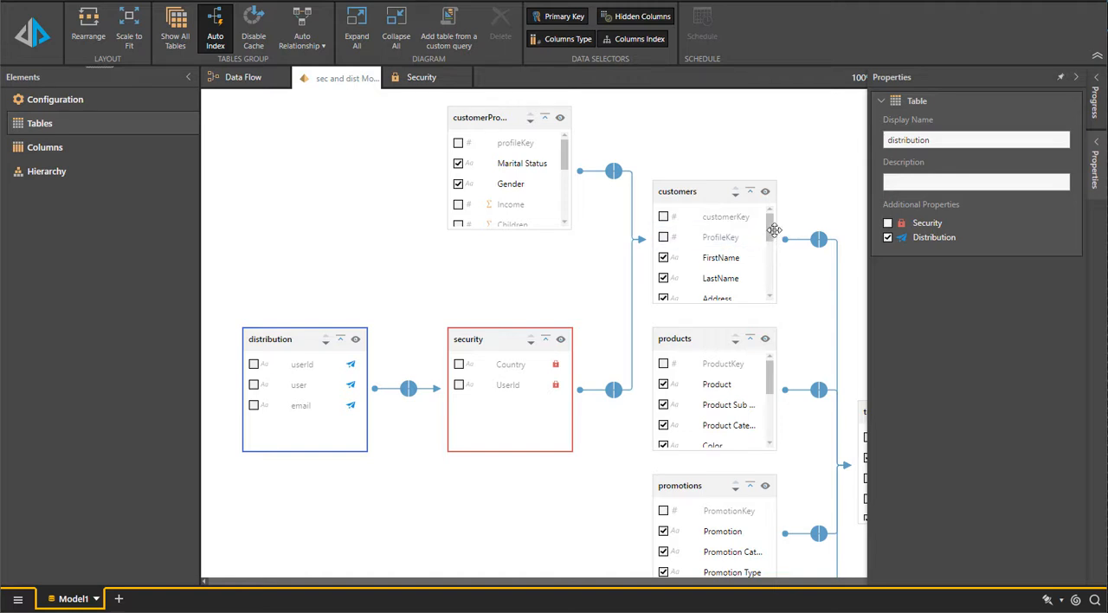
Include the Country column of the customers table in the model and pin its properties
{"action": "left_click_drag", "start_coordinate": [769, 226], "coordinate": [769, 289]}
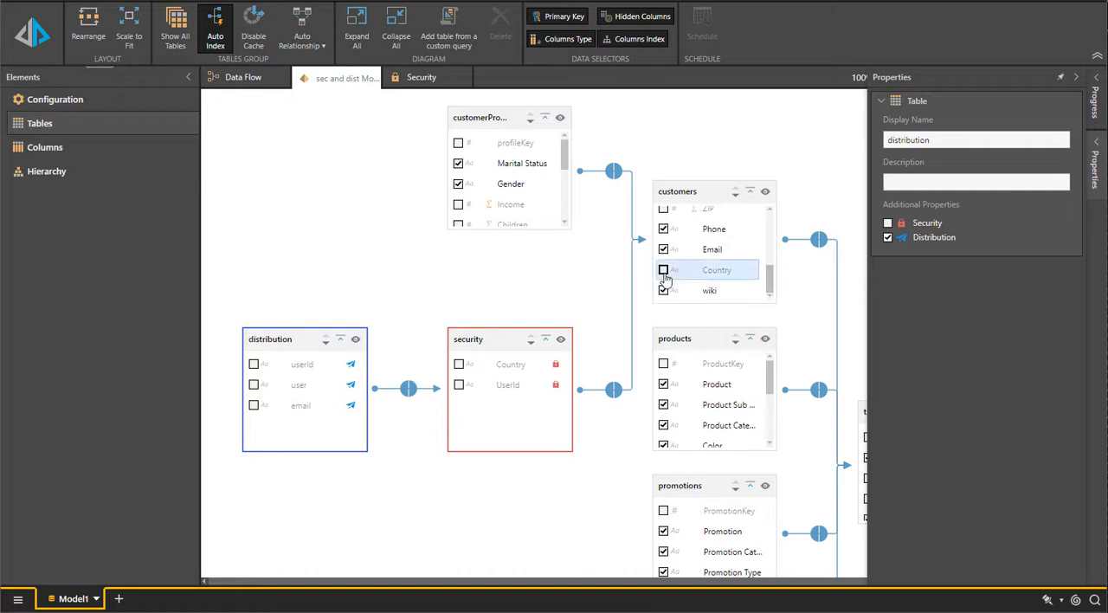
{"action": "left_click", "coordinate": [717, 270]}
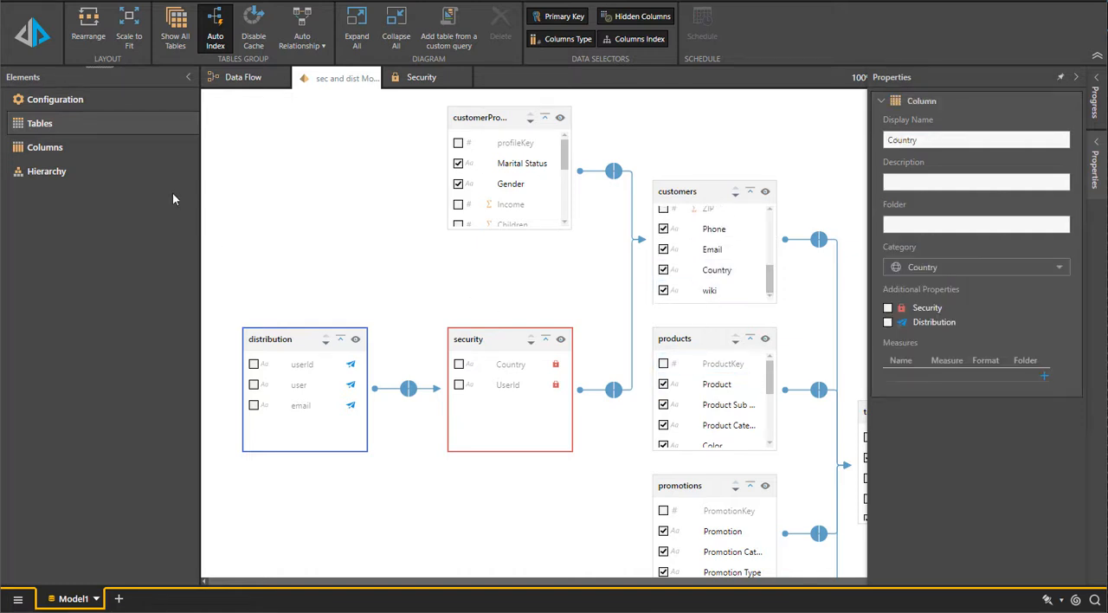
{"action": "left_click", "coordinate": [1060, 77]}
Save the model as "Sec and Dist" in Samples Content under Workgroup Content and open it in a new discovery
{"action": "key", "text": "ctrl+s"}
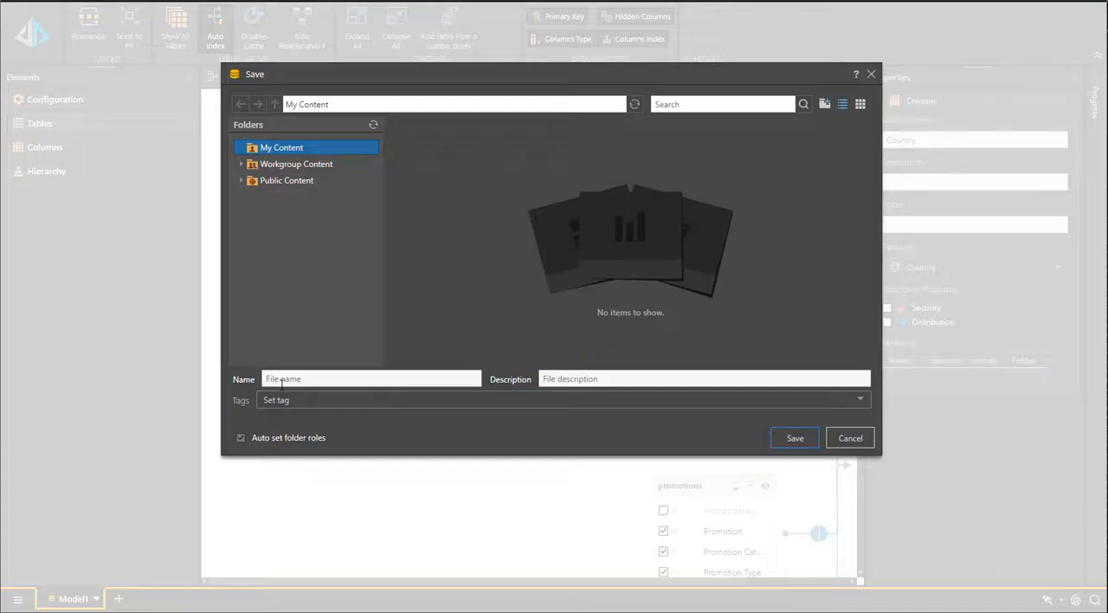
{"action": "left_click", "coordinate": [297, 166]}
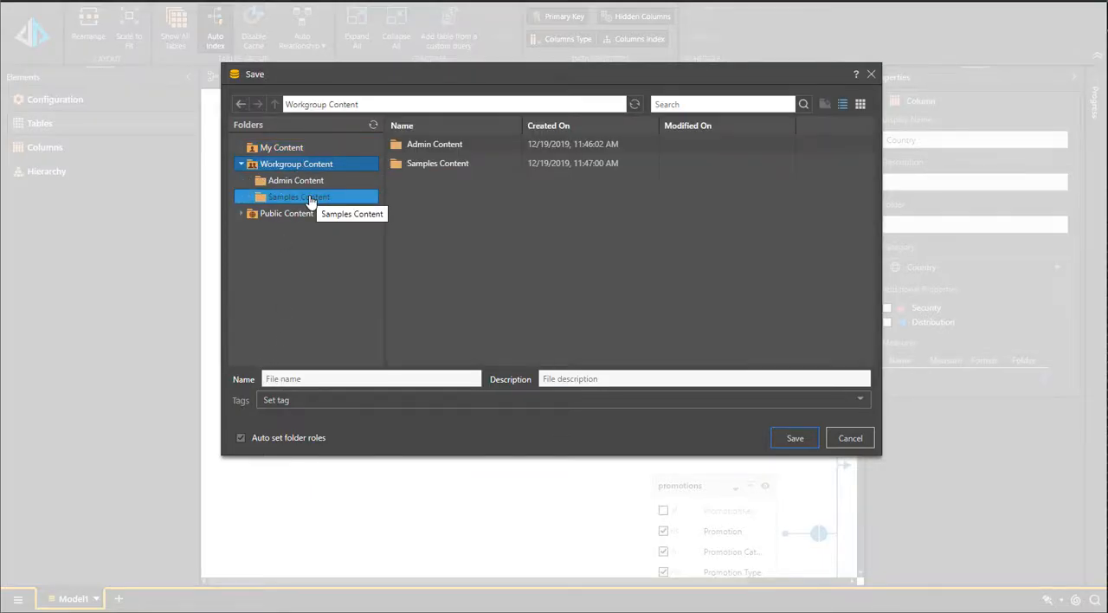
{"action": "left_click", "coordinate": [310, 199]}
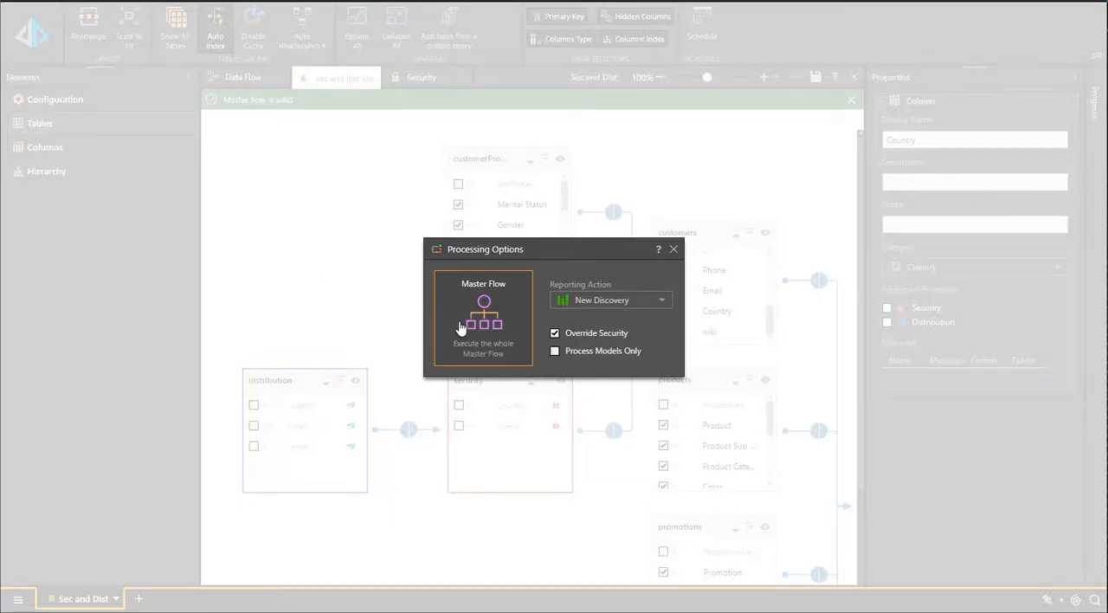
{"action": "left_click", "coordinate": [461, 328]}
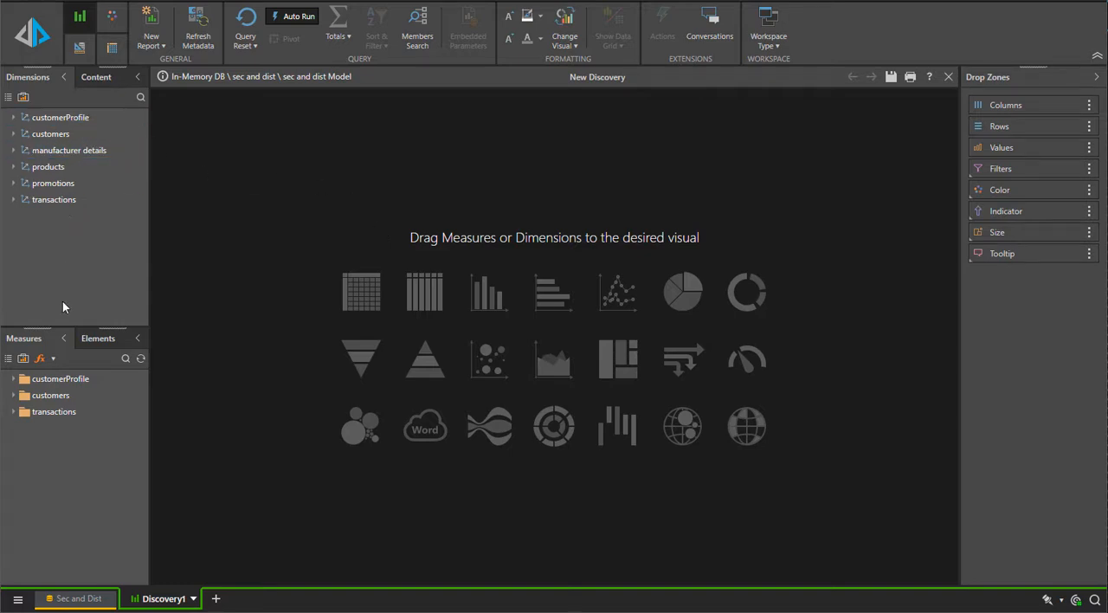
Build a grid with the customers Country hierarchy on rows and the Sales, returns and Quantity measures from transactions
{"action": "left_click", "coordinate": [63, 136]}
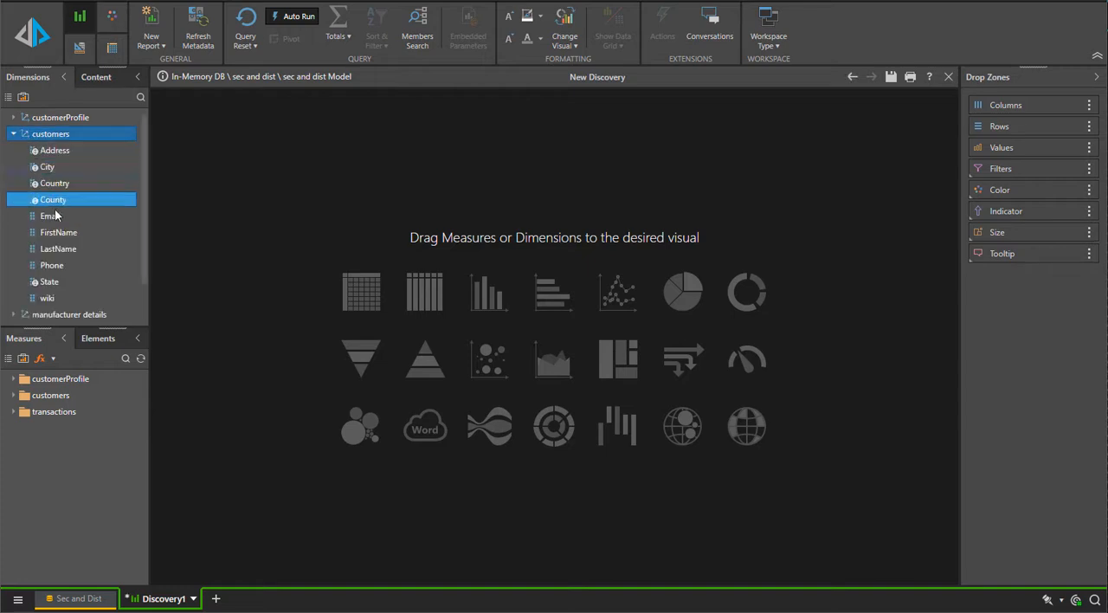
{"action": "left_click_drag", "start_coordinate": [55, 183], "coordinate": [359, 299]}
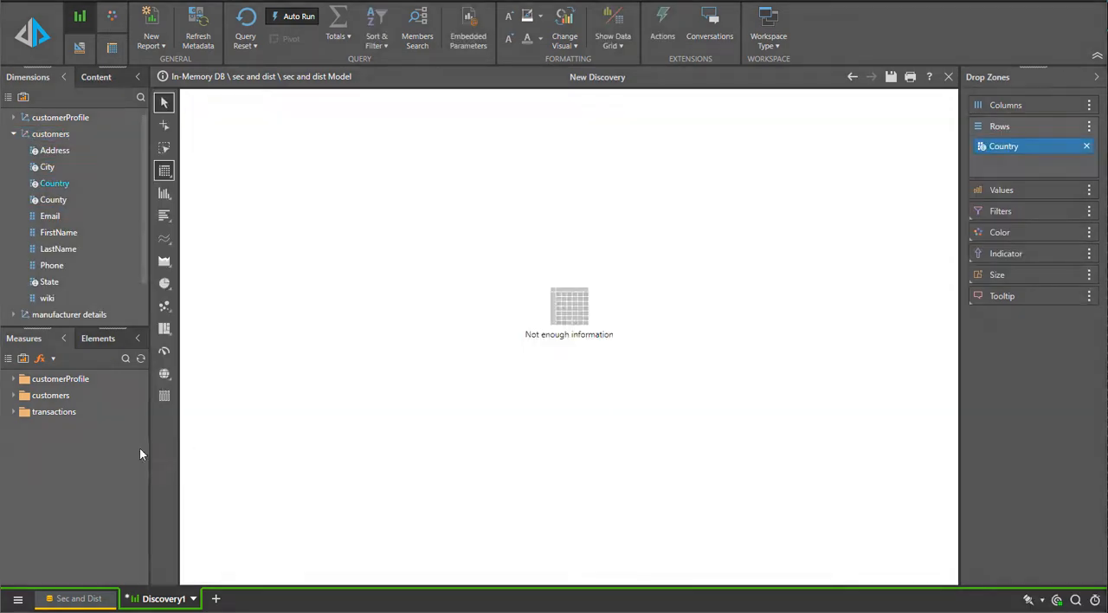
{"action": "left_click", "coordinate": [69, 415]}
{"action": "left_click", "coordinate": [32, 576]}
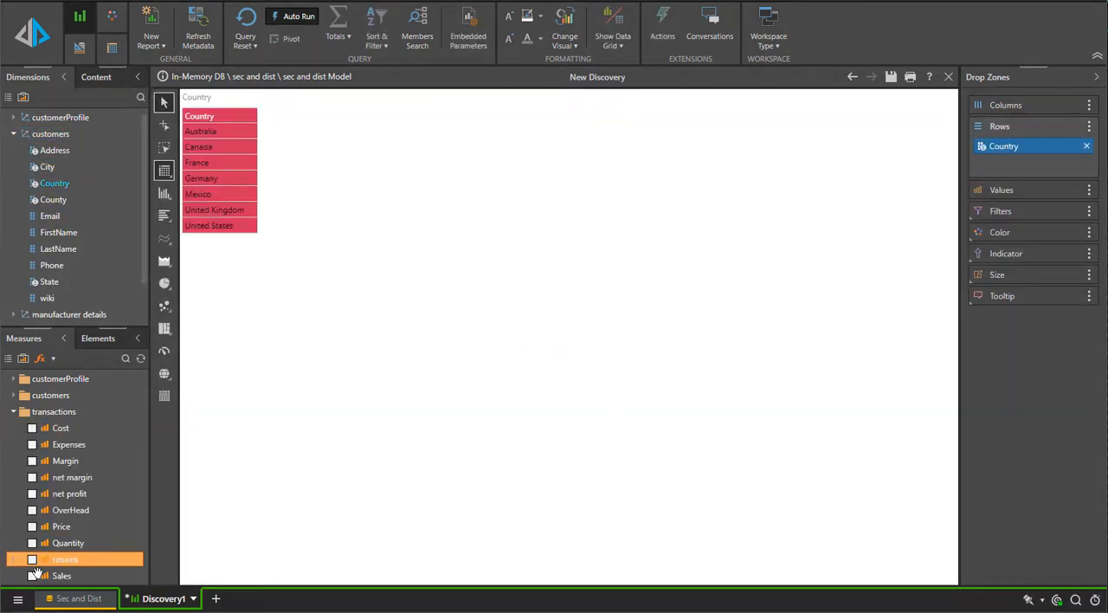
{"action": "left_click", "coordinate": [32, 559]}
{"action": "left_click", "coordinate": [32, 543]}
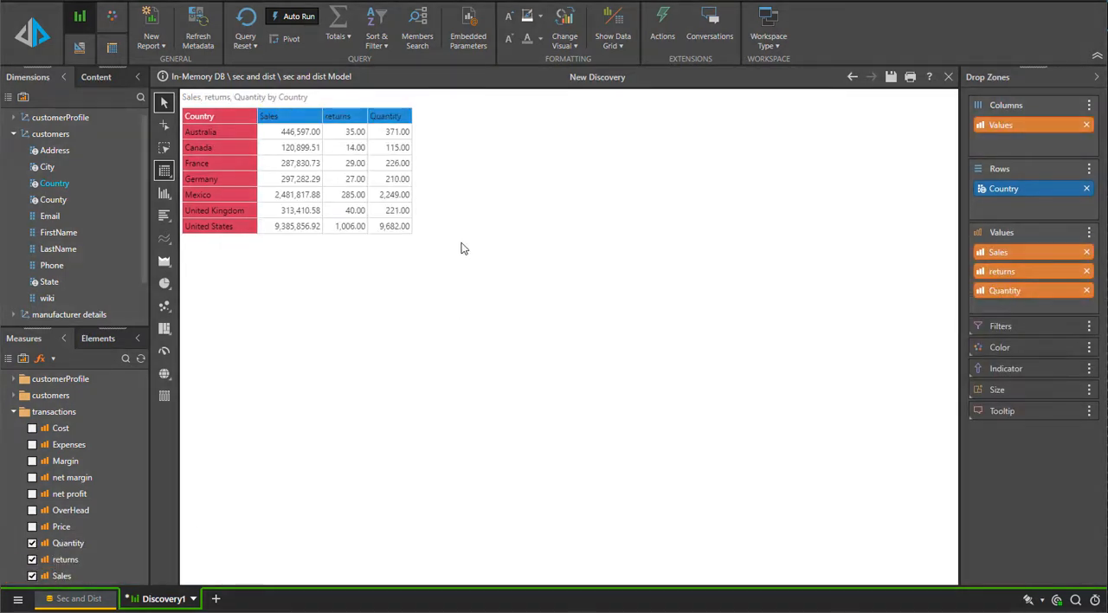
Add grand totals to the grid and save the discovery as "country report"
{"action": "right_click", "coordinate": [460, 242]}
{"action": "left_click", "coordinate": [613, 283]}
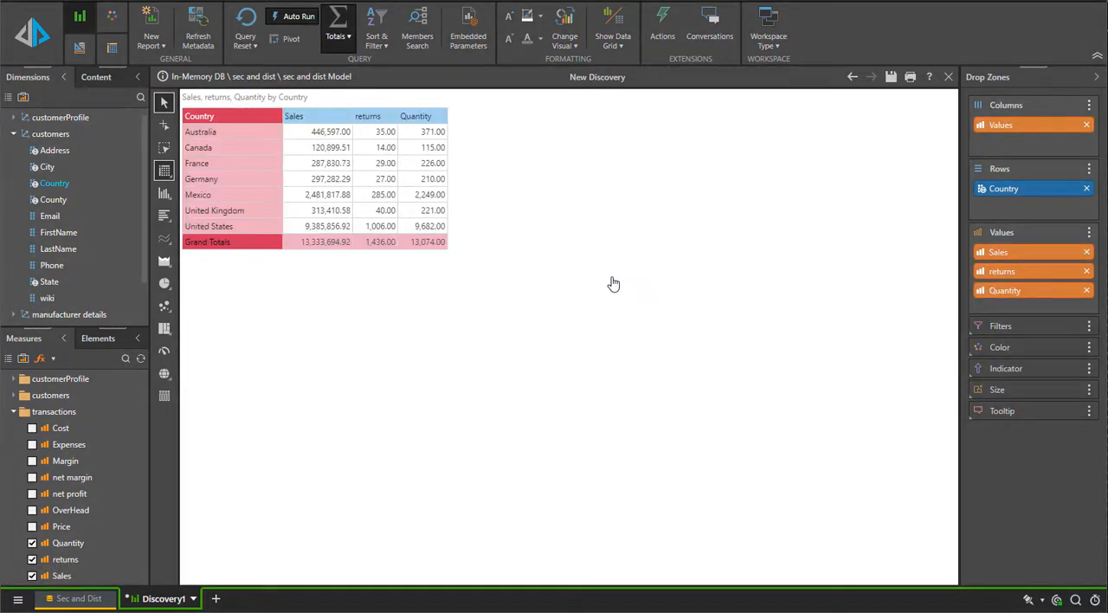
{"action": "left_click", "coordinate": [890, 76]}
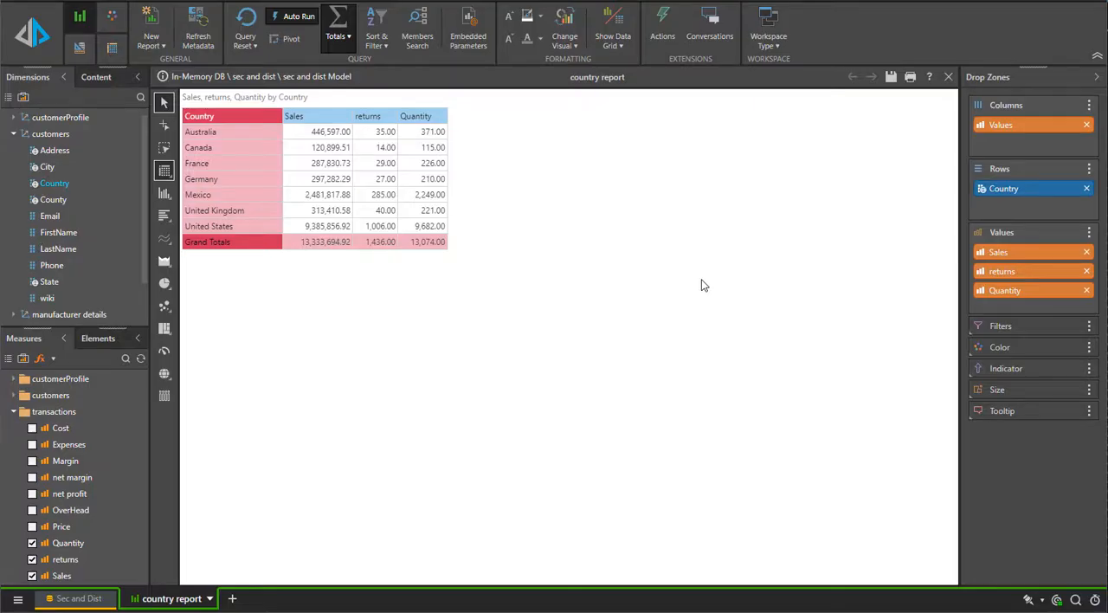
Create a desktop presentation with the Pyramid 2018 theme and Fixed layout, and place the country report on its slide
{"action": "left_click", "coordinate": [232, 598]}
{"action": "left_click", "coordinate": [297, 519]}
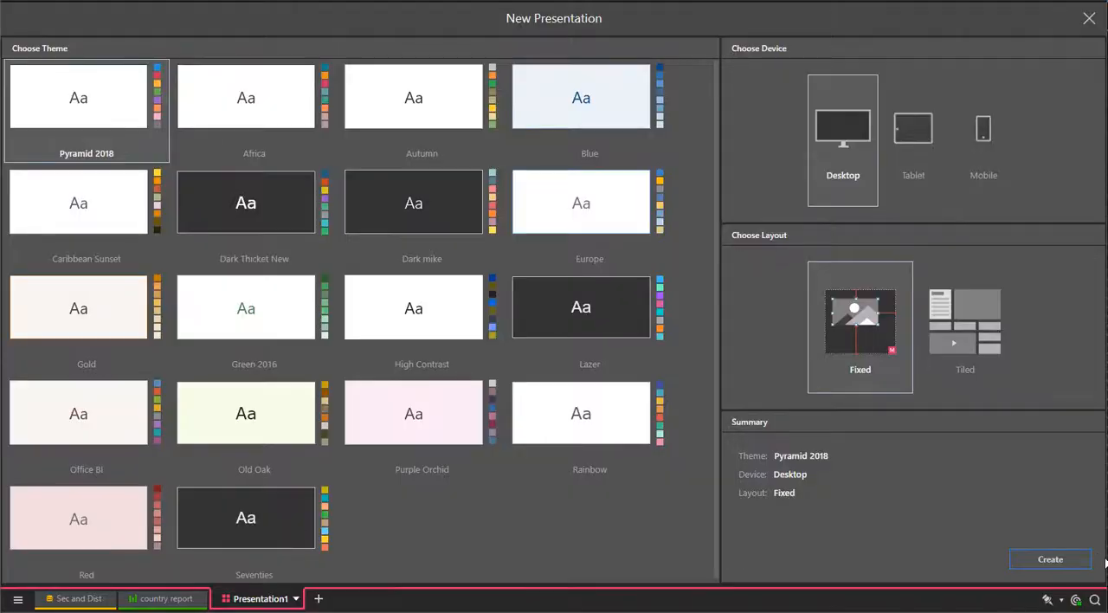
{"action": "left_click", "coordinate": [1050, 559]}
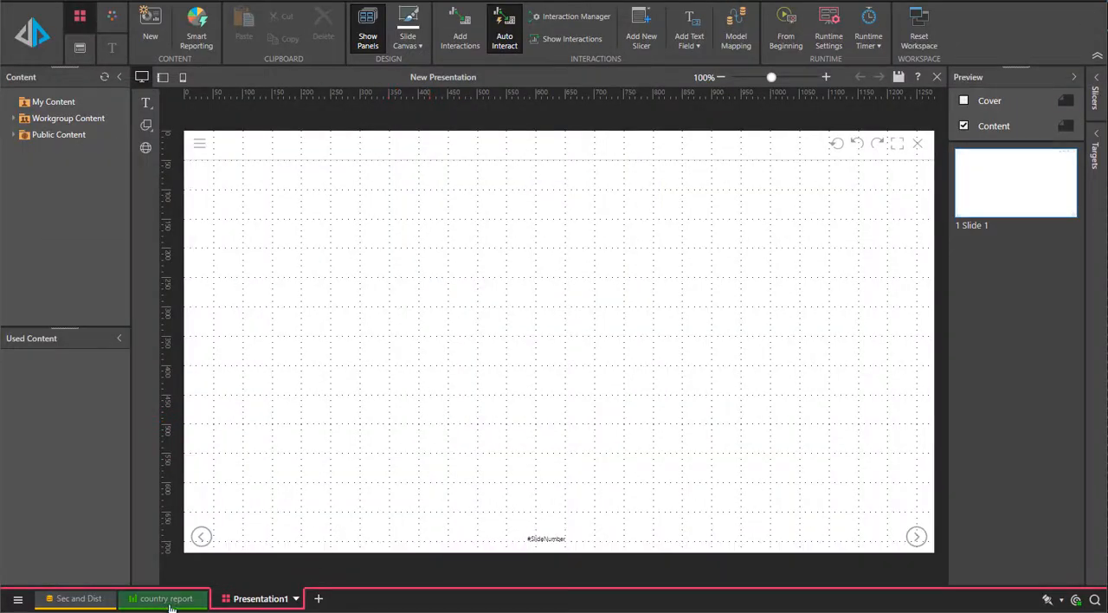
{"action": "left_click_drag", "start_coordinate": [171, 609], "coordinate": [601, 410]}
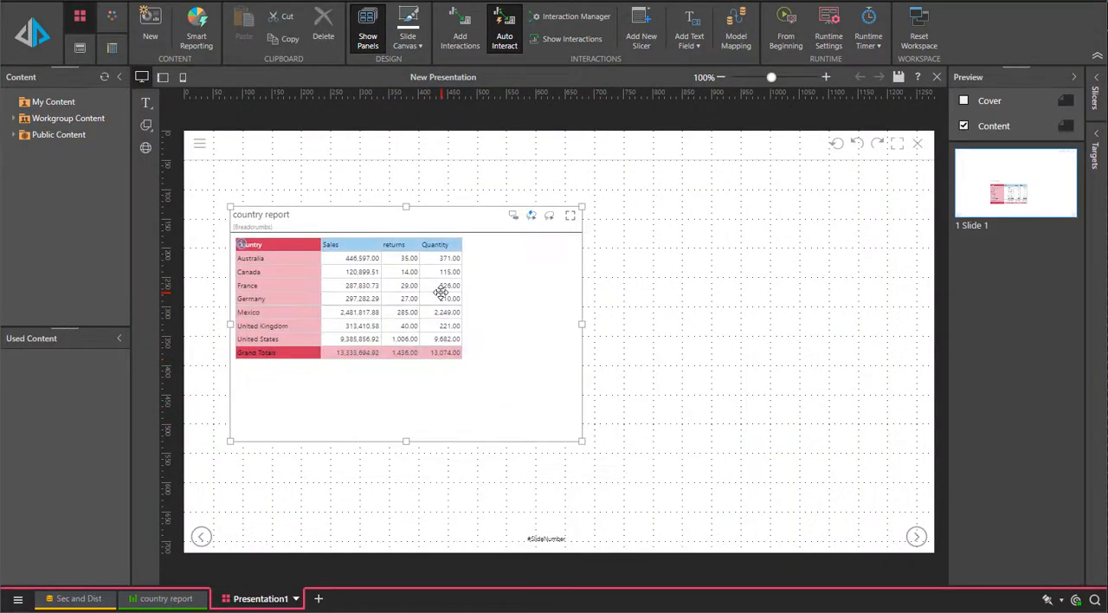
Save the presentation as "dash" in the Security and Distribution Demo folder, using the existing file
{"action": "left_click", "coordinate": [900, 78]}
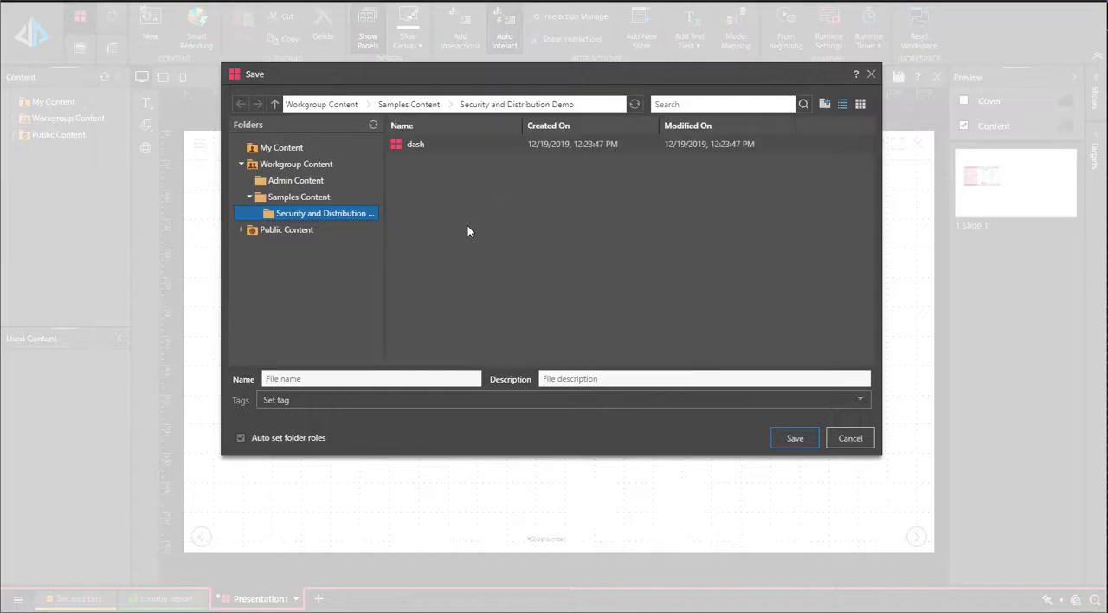
{"action": "left_click", "coordinate": [433, 145]}
{"action": "left_click", "coordinate": [793, 441]}
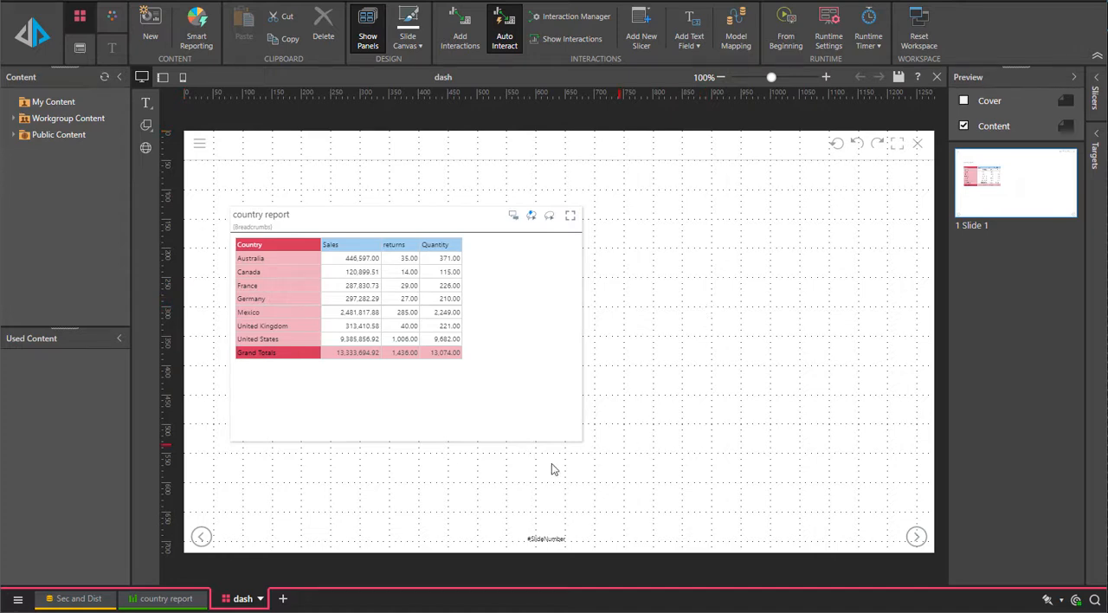
Open the sec and dist Model under In-Memory DB in the admin console's Source Manager
{"action": "left_click", "coordinate": [18, 598]}
{"action": "left_click", "coordinate": [44, 558]}
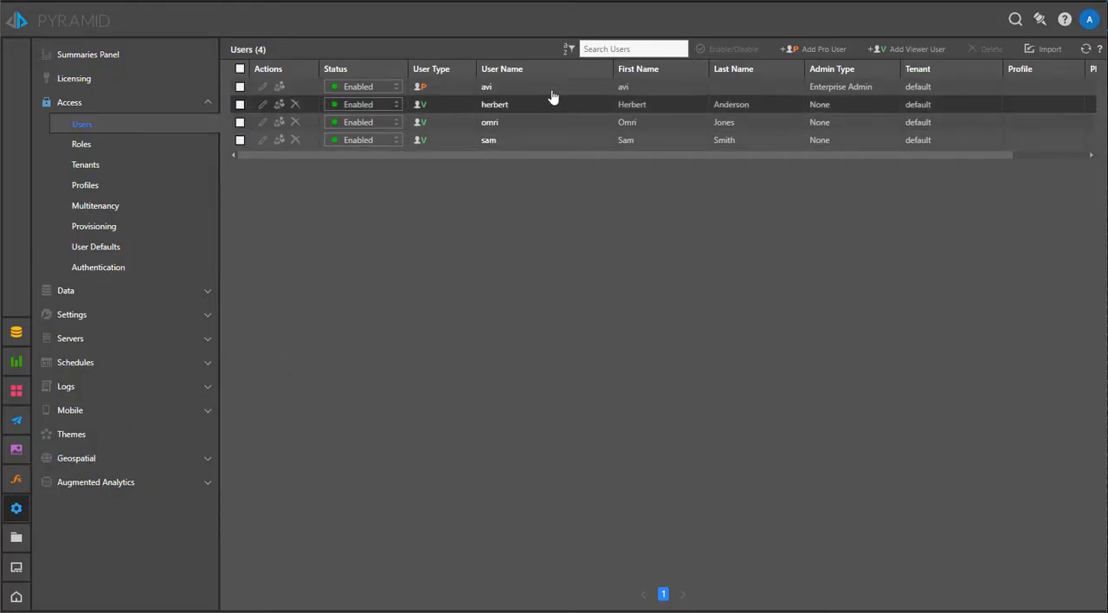
{"action": "left_click", "coordinate": [65, 290]}
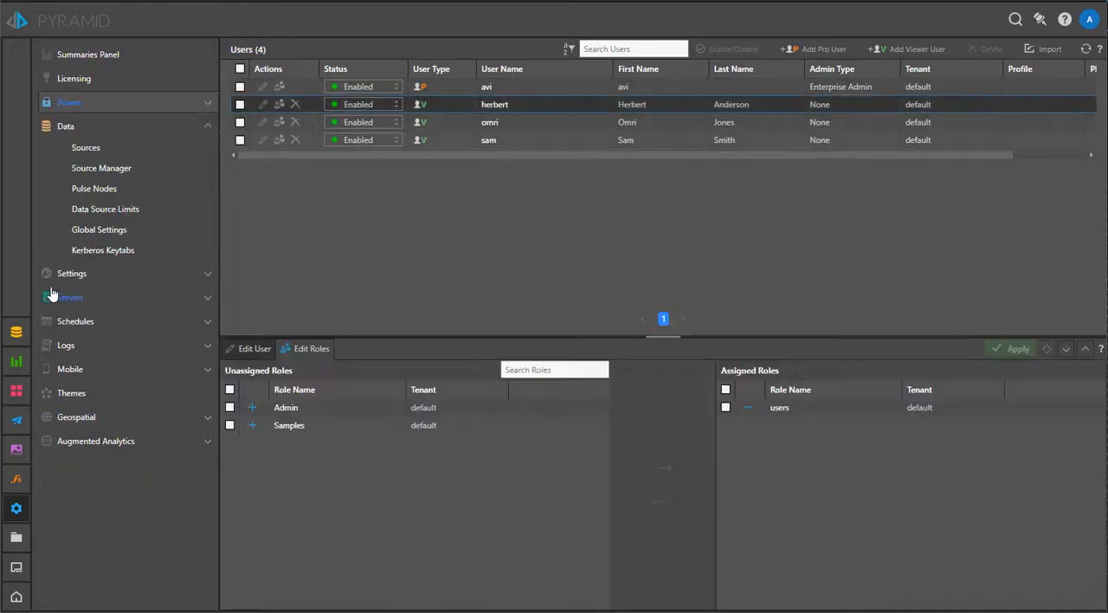
{"action": "left_click", "coordinate": [101, 168]}
{"action": "left_click", "coordinate": [334, 92]}
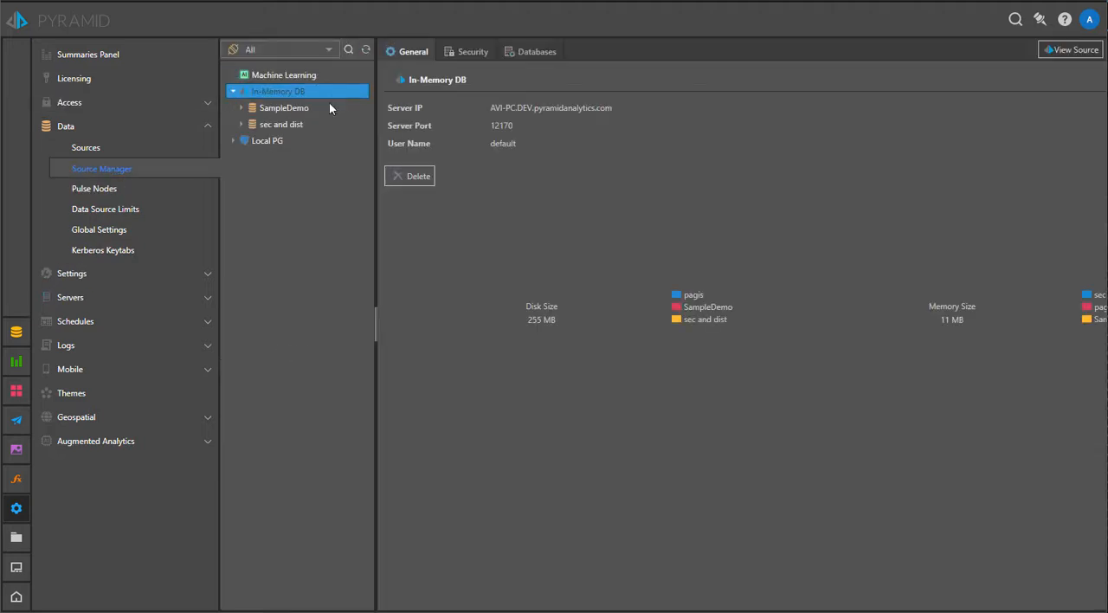
{"action": "left_click", "coordinate": [327, 127]}
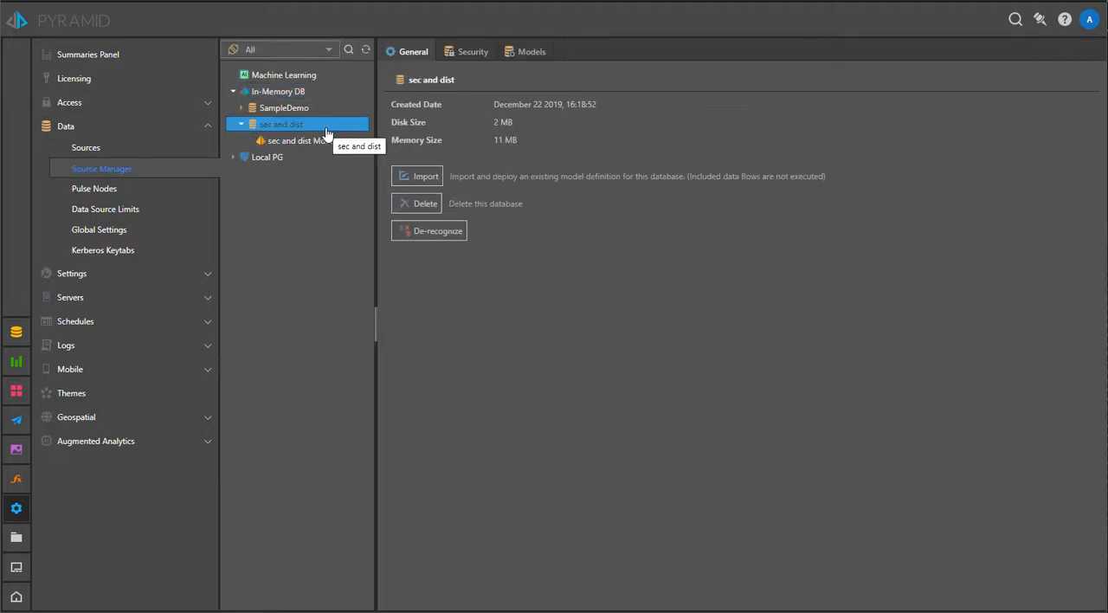
{"action": "left_click", "coordinate": [327, 140]}
Assign the users role to the model's security and apply it
{"action": "left_click", "coordinate": [463, 52]}
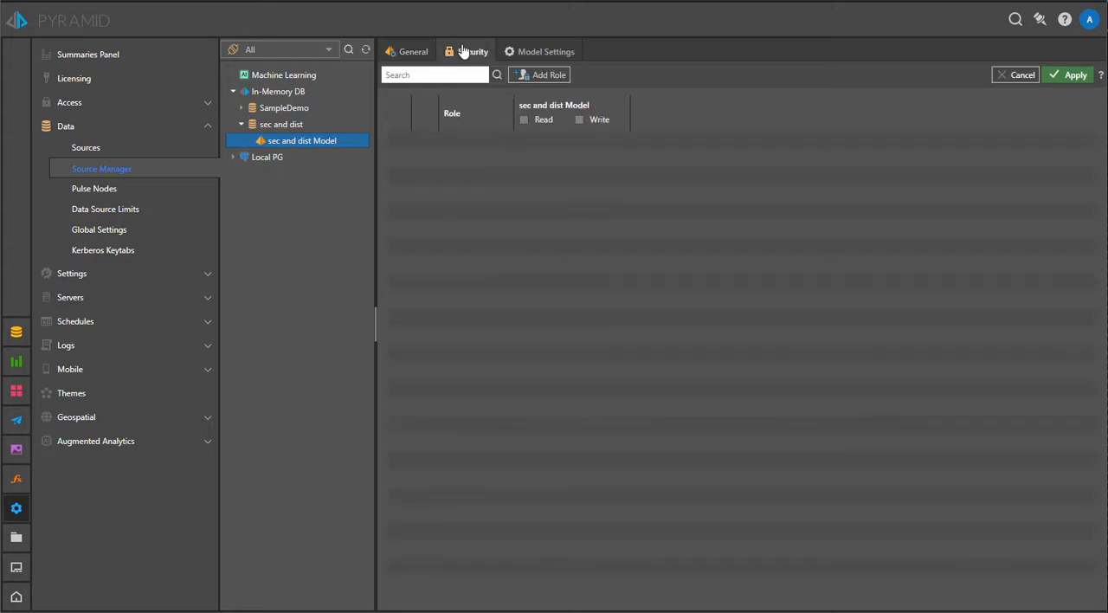
{"action": "left_click", "coordinate": [568, 77]}
{"action": "left_click", "coordinate": [410, 437]}
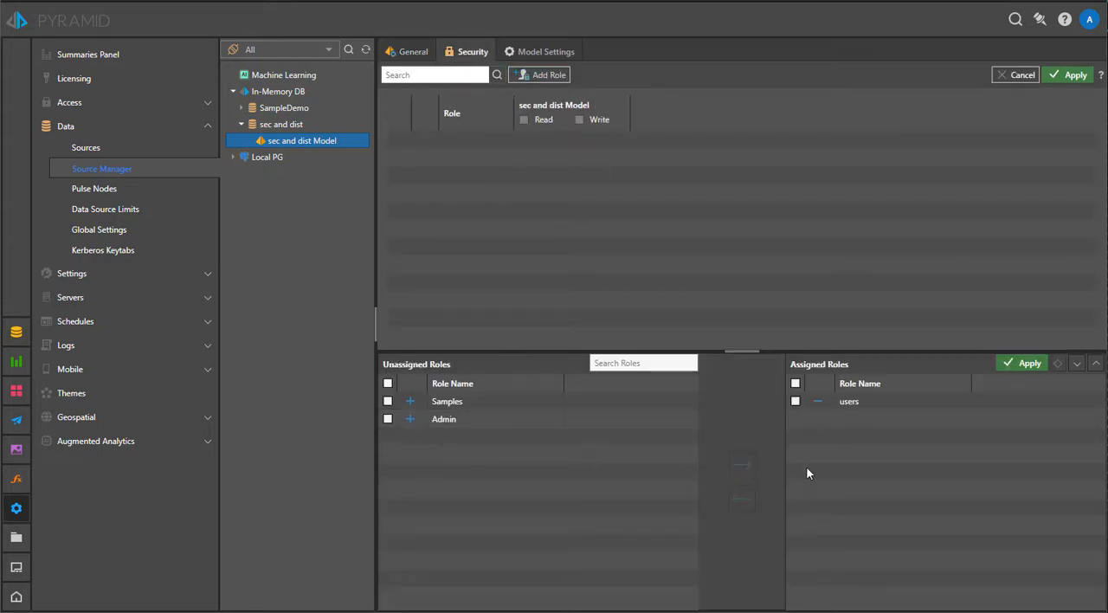
{"action": "left_click", "coordinate": [1021, 365]}
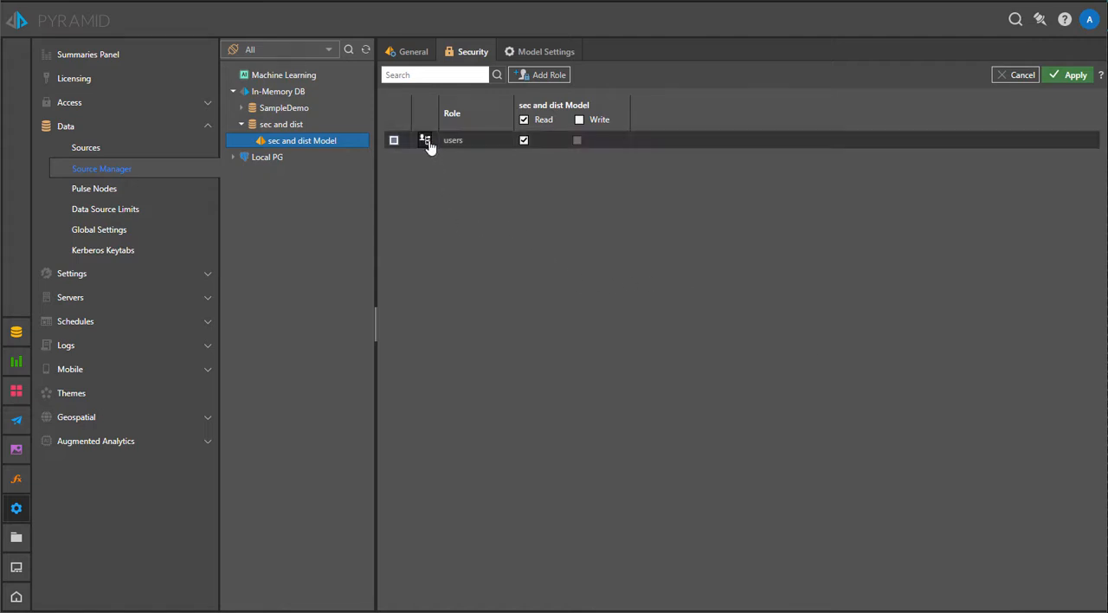
Open the member security of the customers Country hierarchy for the users role in the model settings
{"action": "left_click", "coordinate": [543, 51]}
{"action": "left_click", "coordinate": [395, 108]}
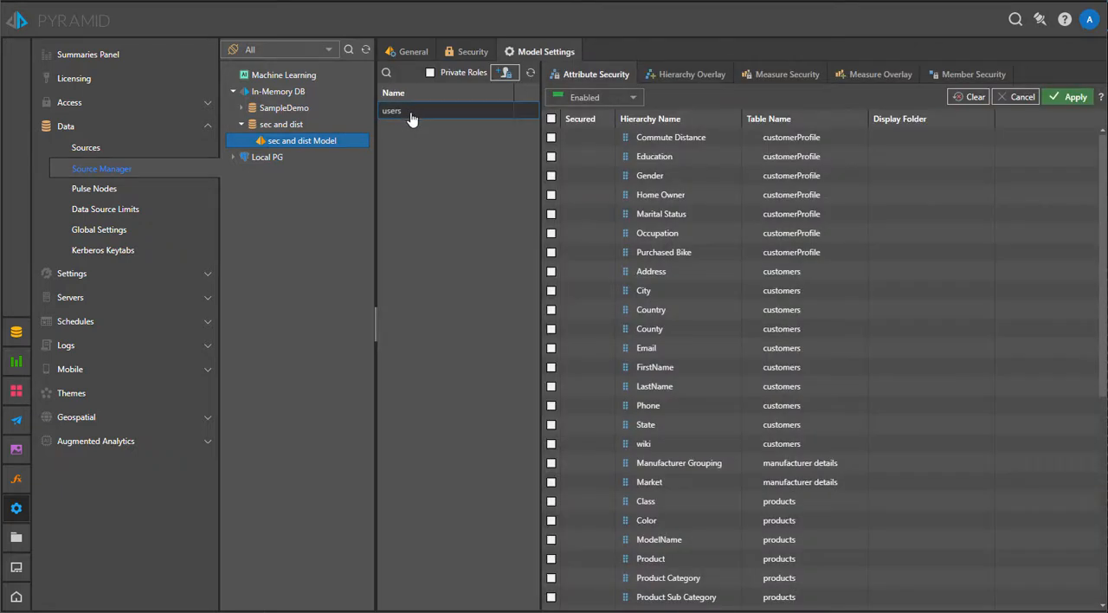
{"action": "left_click", "coordinate": [677, 76]}
{"action": "left_click", "coordinate": [800, 77]}
{"action": "left_click", "coordinate": [874, 80]}
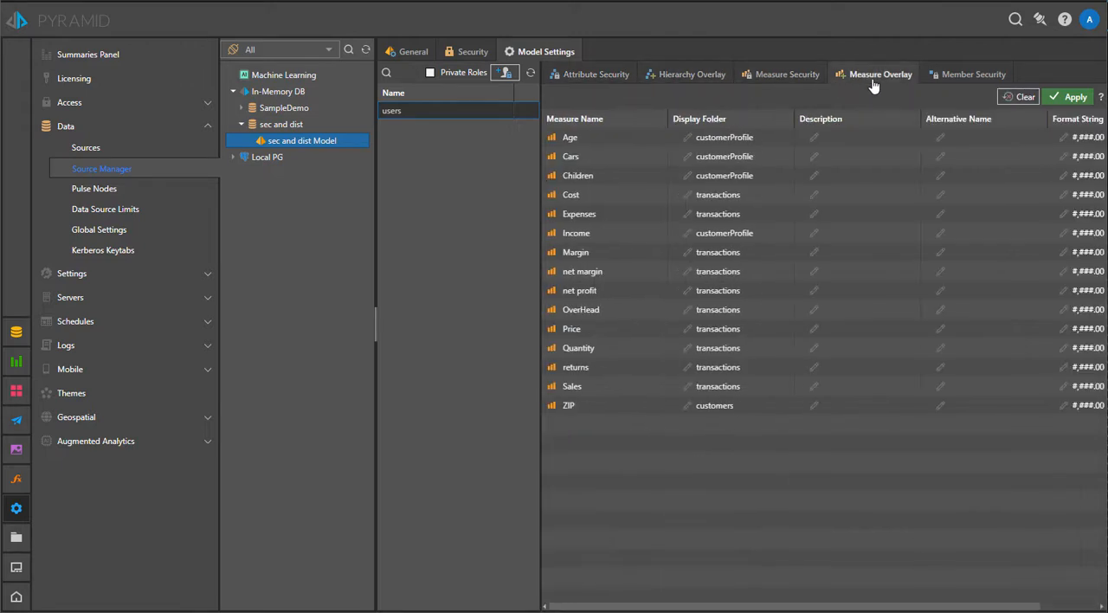
{"action": "left_click", "coordinate": [974, 74]}
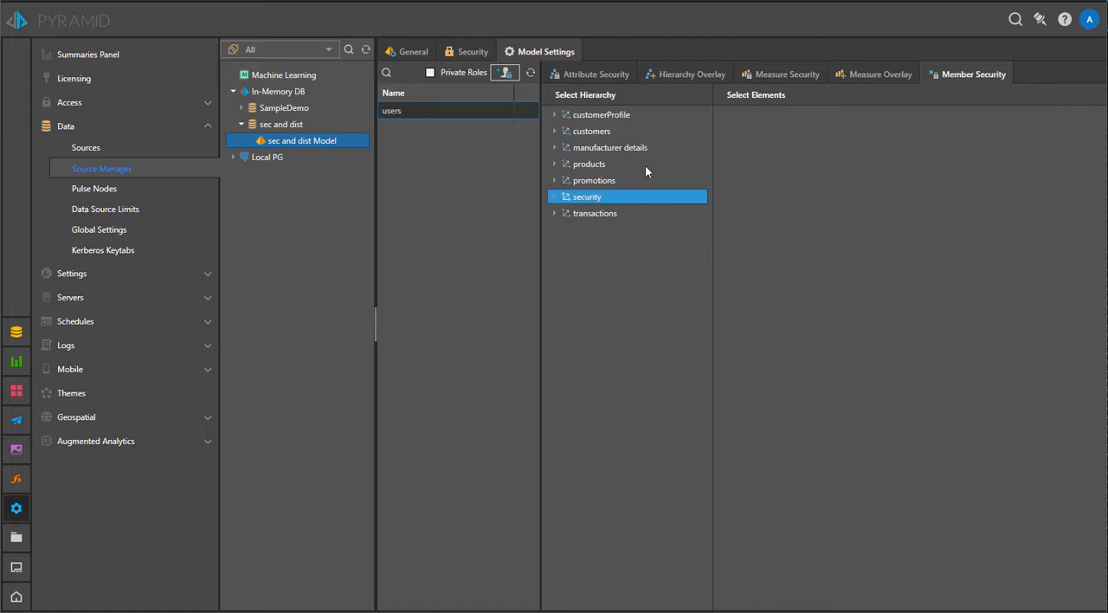
{"action": "left_click", "coordinate": [627, 130]}
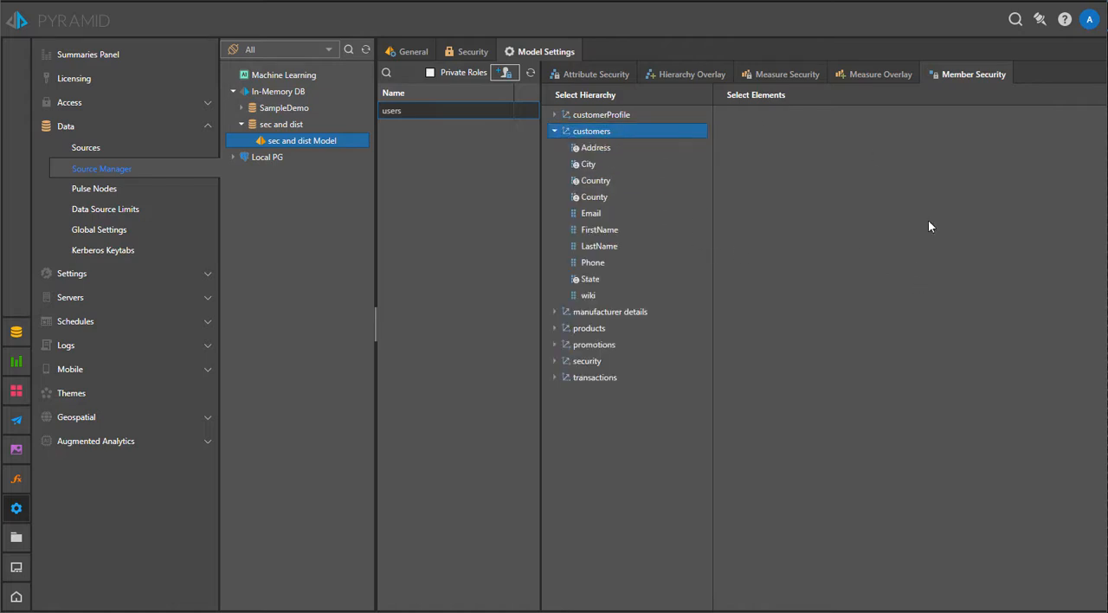
{"action": "left_click", "coordinate": [627, 181]}
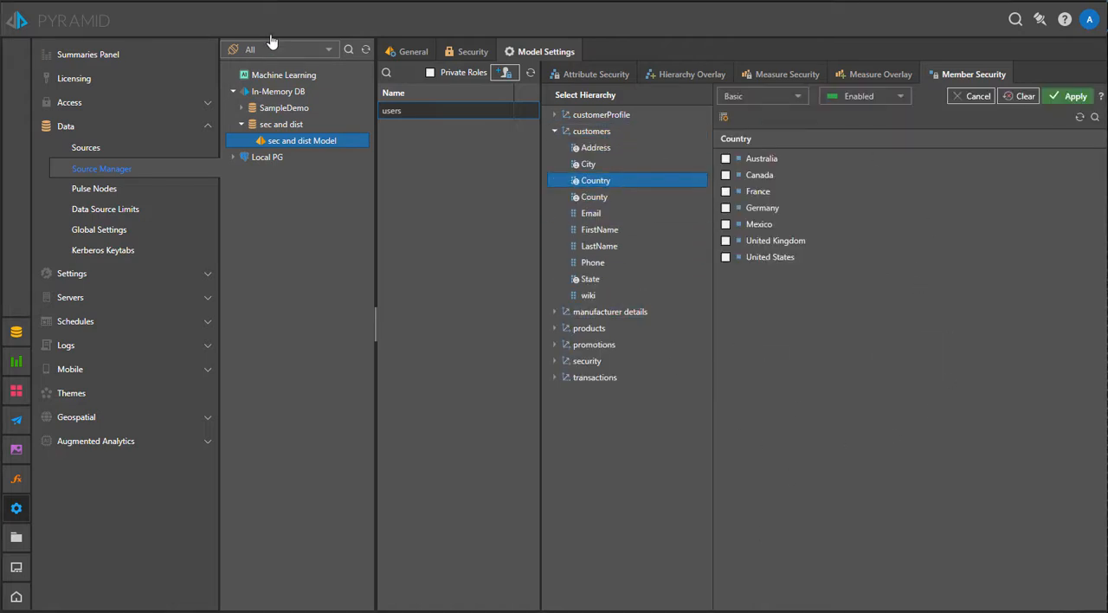
{"action": "left_click", "coordinate": [726, 257]}
{"action": "left_click", "coordinate": [725, 241]}
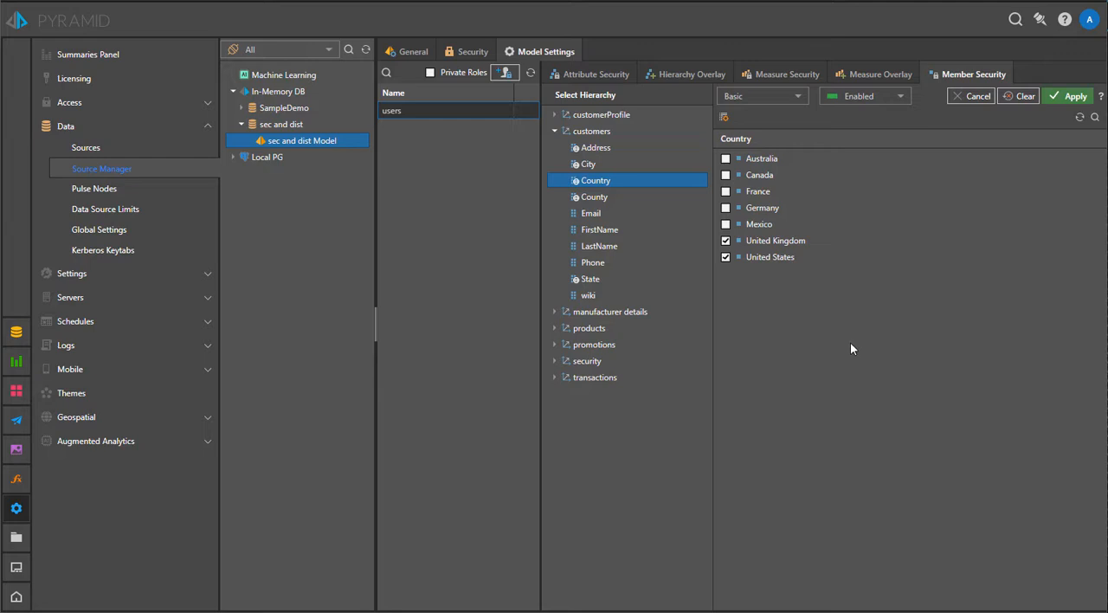
{"action": "left_click", "coordinate": [727, 241]}
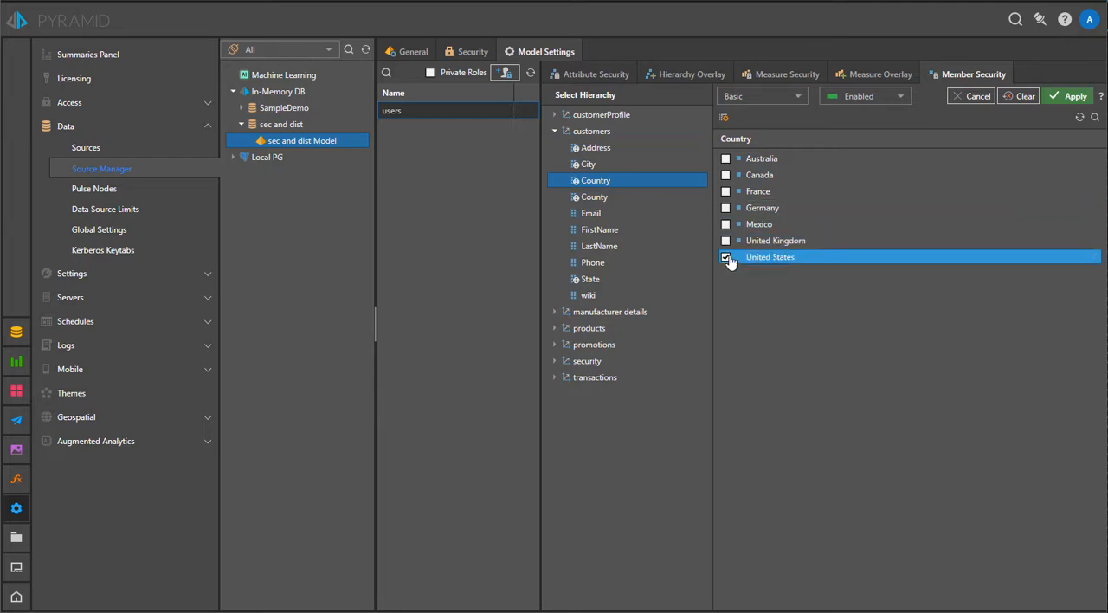
{"action": "left_click", "coordinate": [727, 257]}
Switch the Country member security from Basic to Script and open the script in the PQL Editor
{"action": "left_click", "coordinate": [762, 96]}
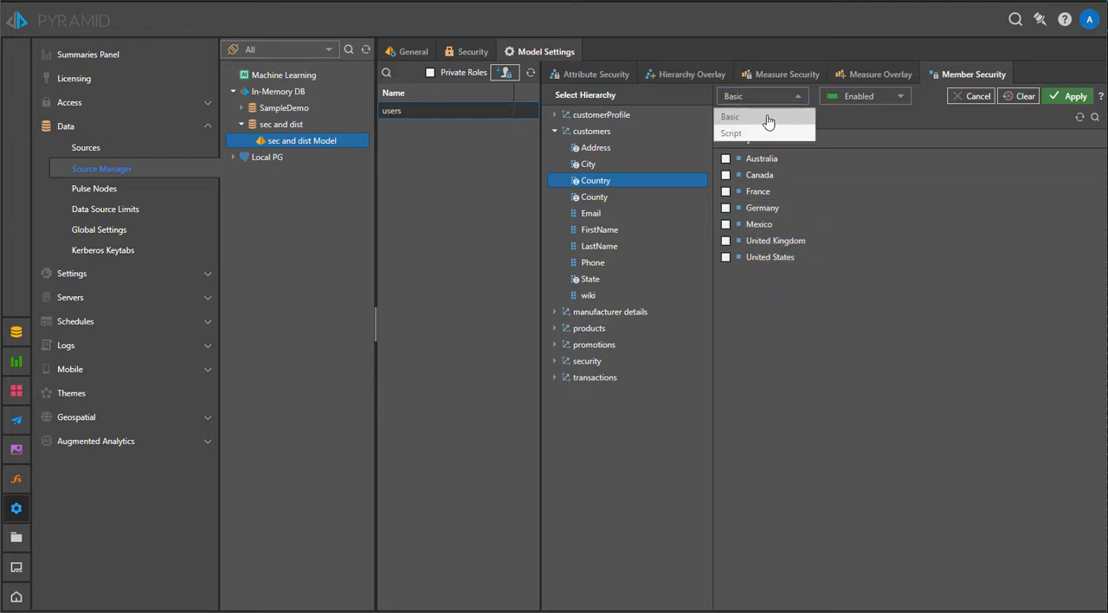
{"action": "left_click", "coordinate": [769, 134]}
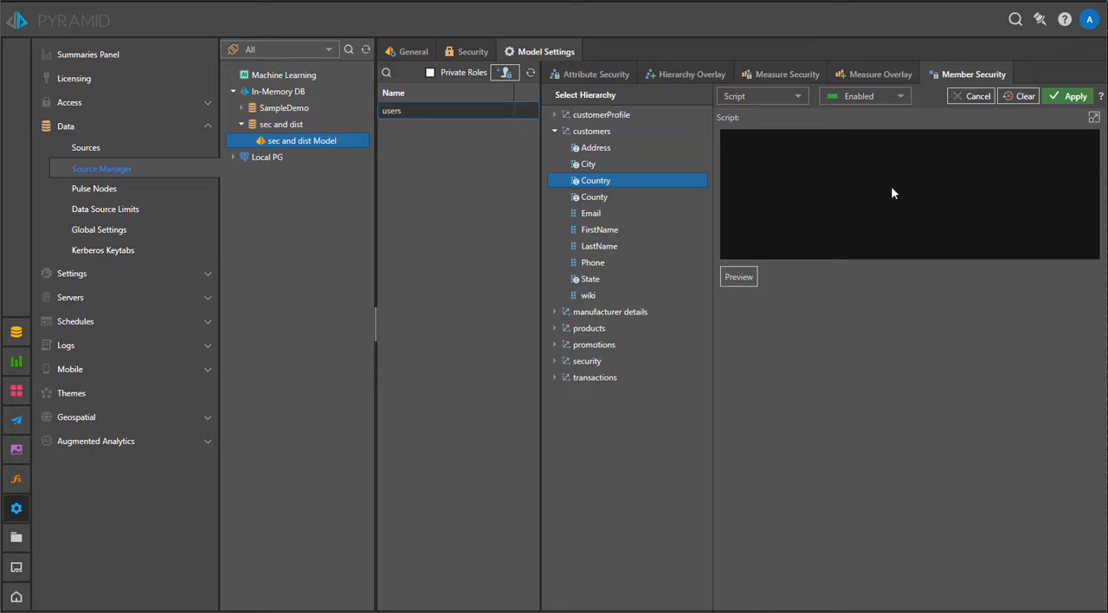
{"action": "left_click", "coordinate": [1094, 117]}
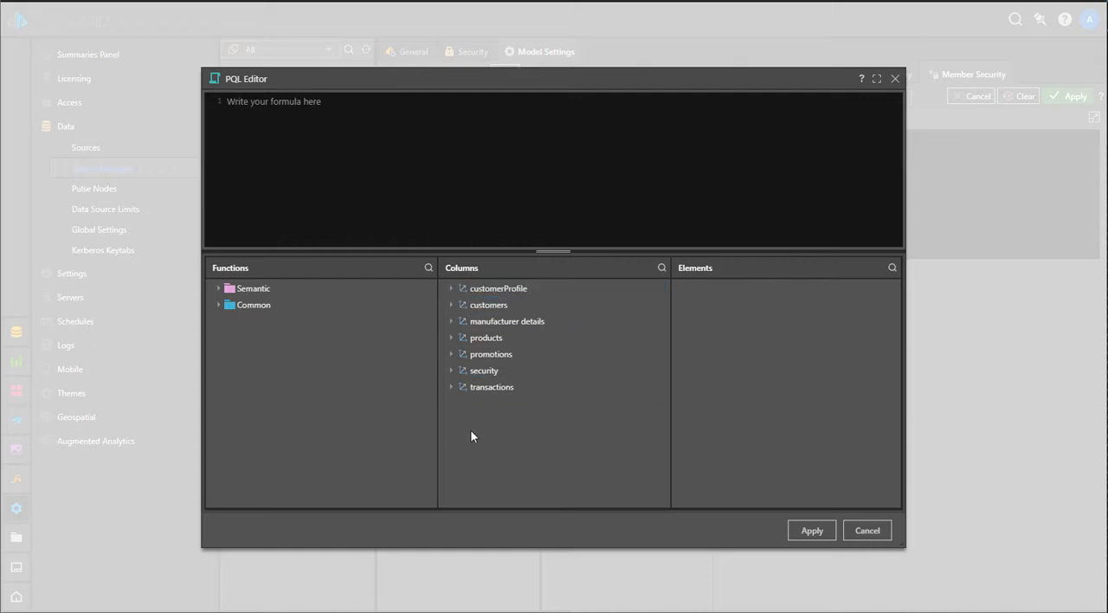
Insert the NonEmpty function from the Semantic List functions into the PQL formula
{"action": "left_click", "coordinate": [274, 289]}
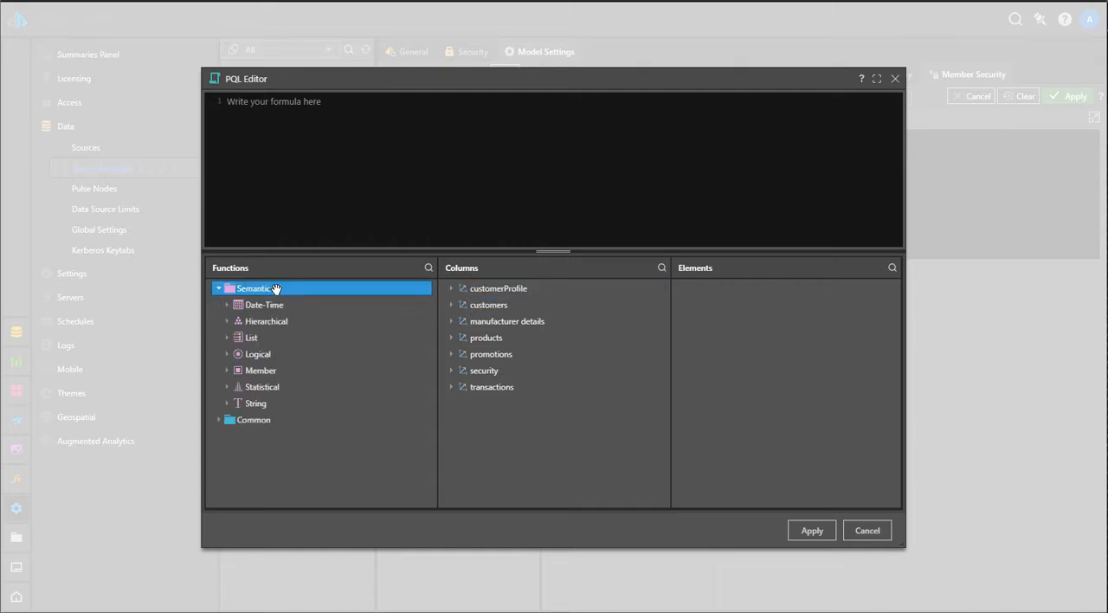
{"action": "left_click", "coordinate": [274, 416]}
{"action": "scroll", "coordinate": [285, 407], "scroll_direction": "down", "scroll_amount": 1}
{"action": "scroll", "coordinate": [294, 411], "scroll_direction": "up", "scroll_amount": 1}
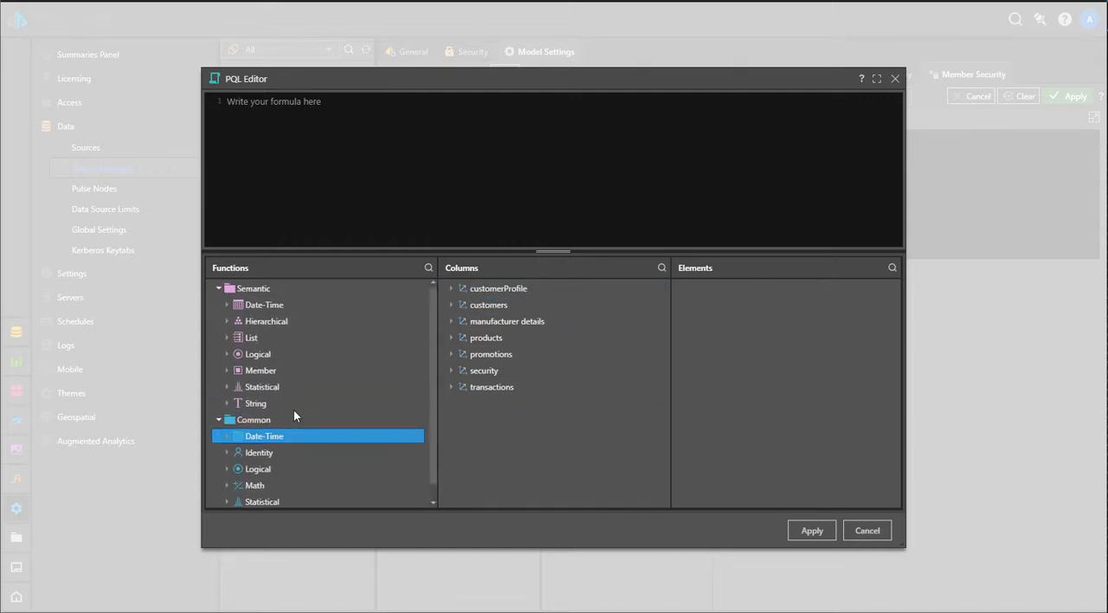
{"action": "mouse_move", "coordinate": [325, 397]}
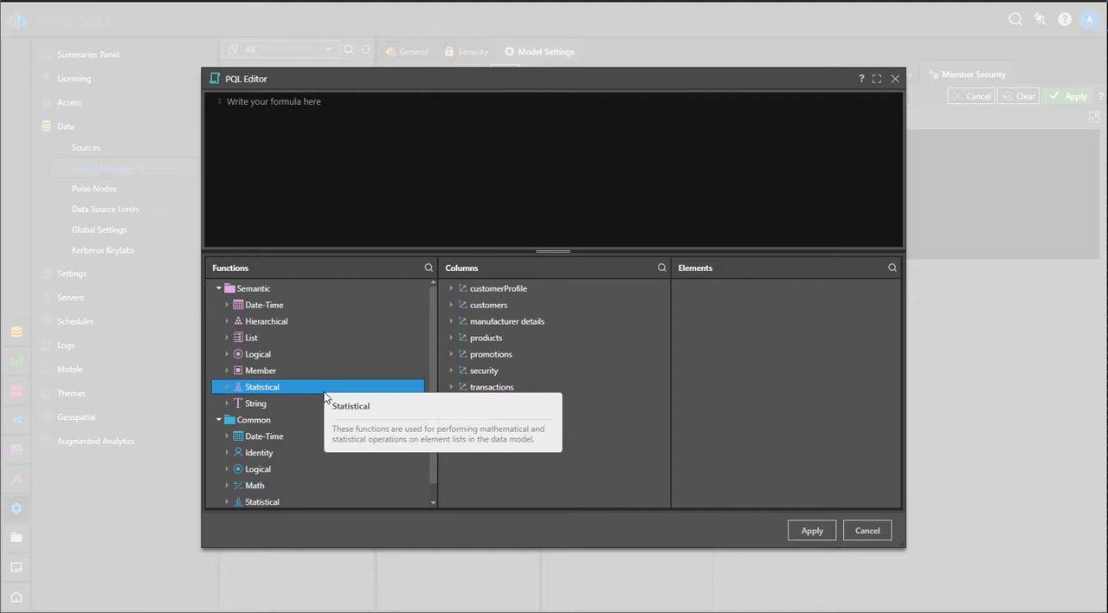
{"action": "left_click", "coordinate": [270, 339]}
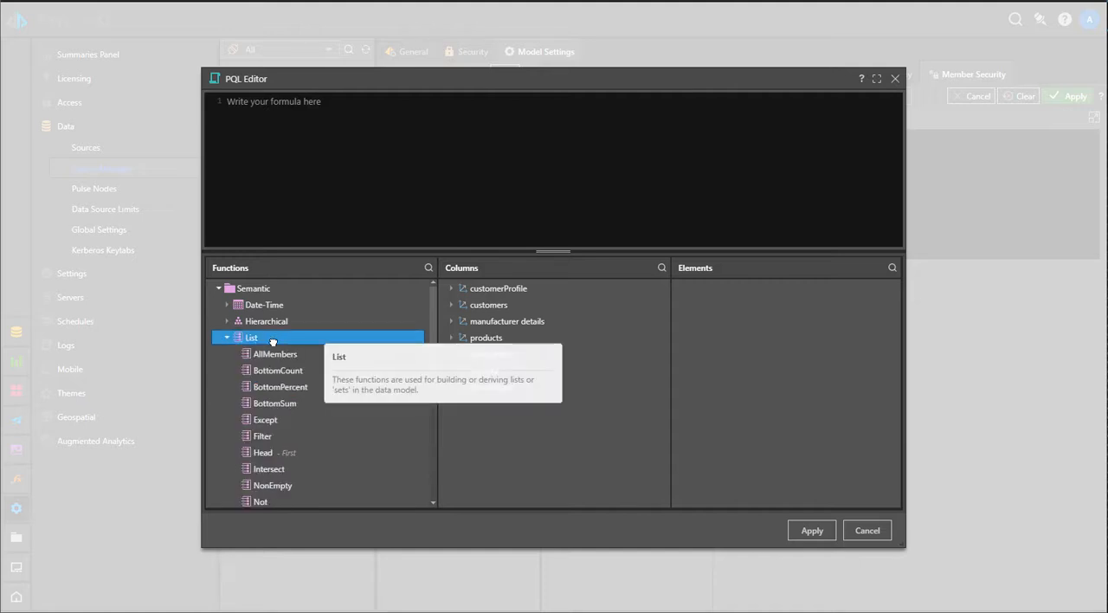
{"action": "scroll", "coordinate": [310, 432], "scroll_direction": "down", "scroll_amount": 3}
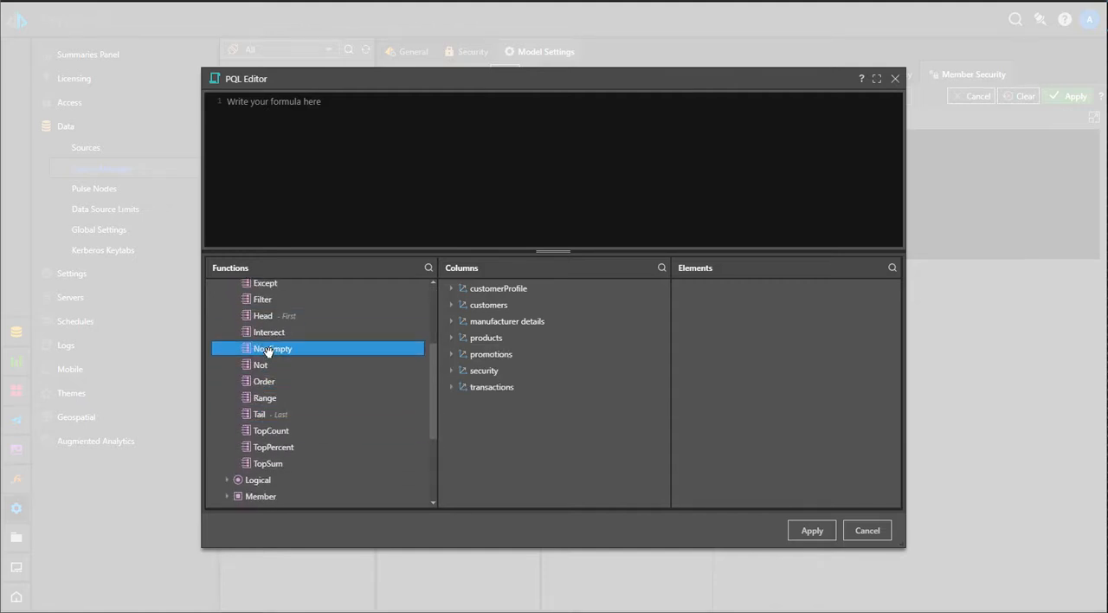
{"action": "double_click", "coordinate": [267, 350]}
Replace NonEmpty's first list argument with the Country column of the customers table
{"action": "left_click_drag", "start_coordinate": [301, 101], "coordinate": [271, 101]}
{"action": "key", "text": "BackSpace"}
{"action": "left_click", "coordinate": [520, 305]}
{"action": "left_click", "coordinate": [514, 353]}
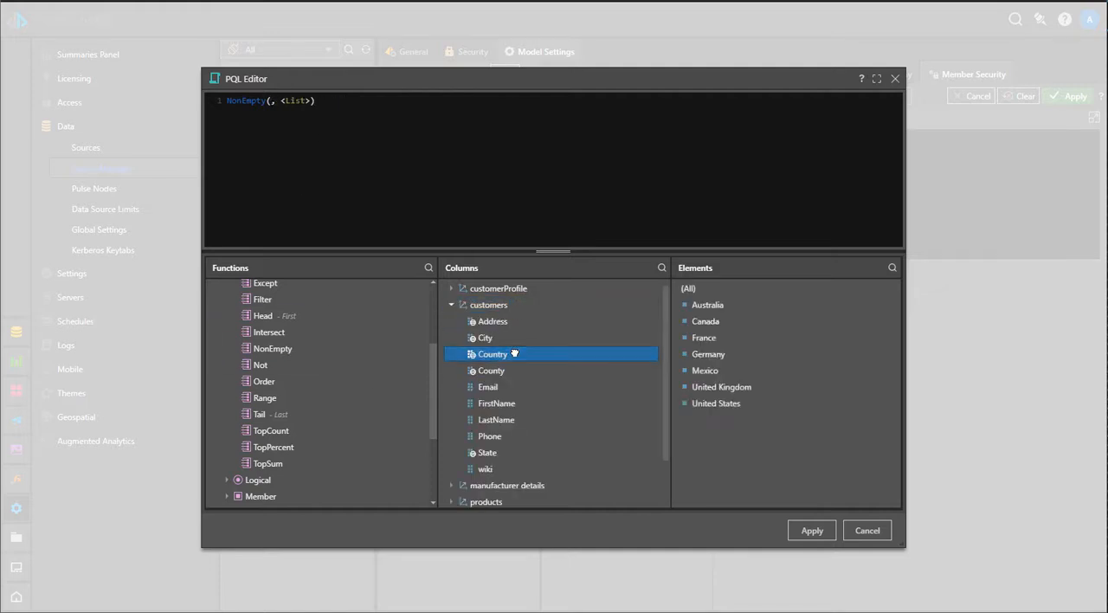
{"action": "double_click", "coordinate": [514, 353]}
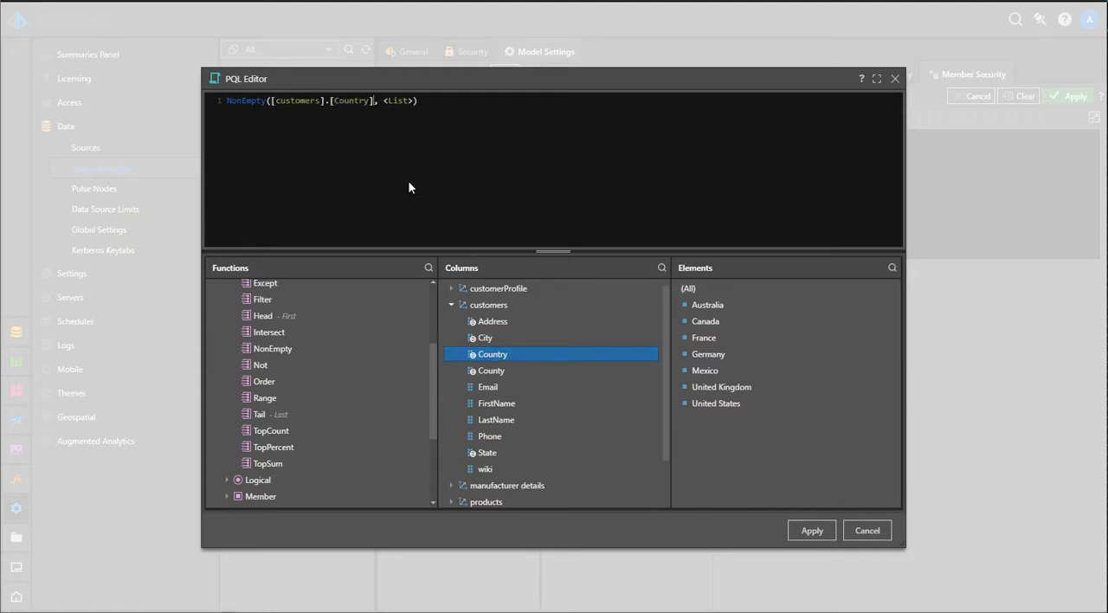
Append .allmembers to the Country argument, remove the <List> placeholder, and add empty lines before NonEmpty's closing bracket
{"action": "type", "text": ".allmembers"}
{"action": "left_click_drag", "start_coordinate": [468, 101], "coordinate": [437, 101]}
{"action": "key", "text": "Delete"}
{"action": "key", "text": "Return"}
{"action": "left_click", "coordinate": [277, 119]}
{"action": "key", "text": "Return"}
{"action": "left_click", "coordinate": [344, 429]}
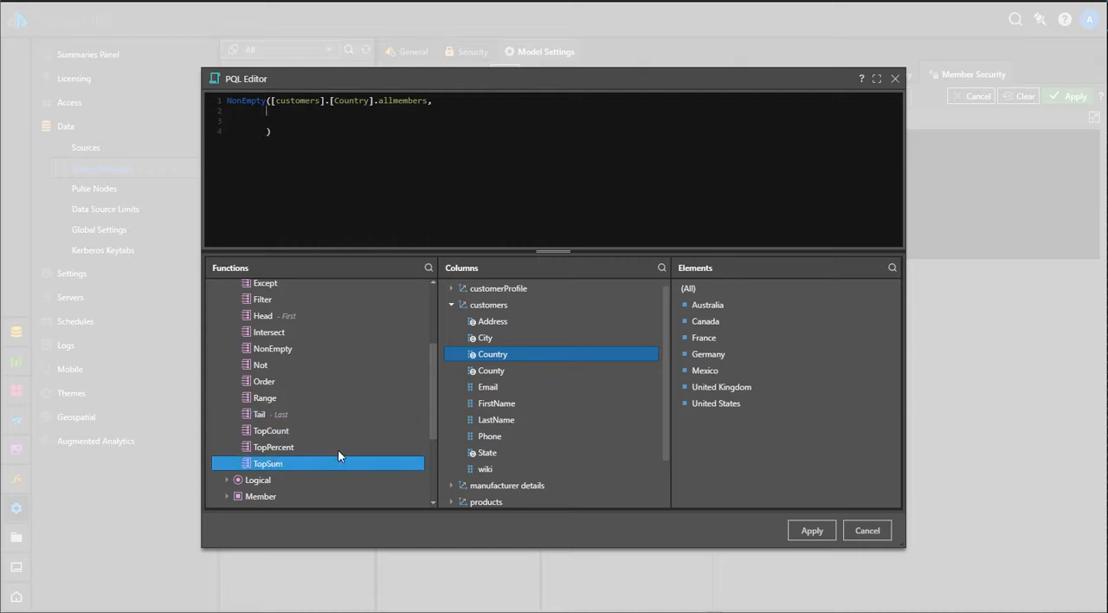
Try a single UserId member of the security table as NonEmpty's second argument and remove it again
{"action": "left_click", "coordinate": [451, 304]}
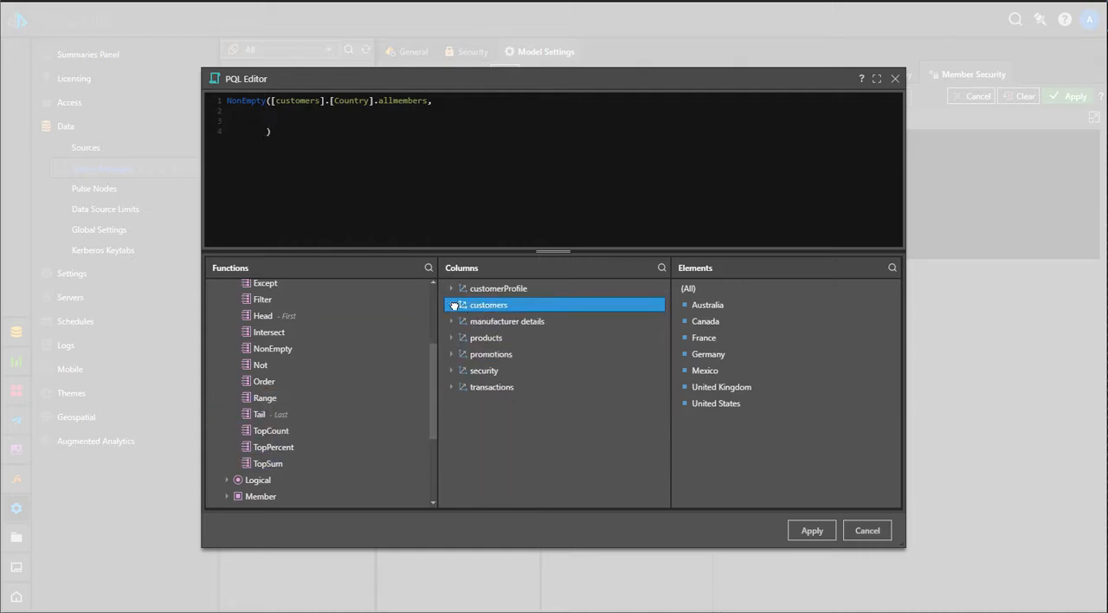
{"action": "left_click", "coordinate": [451, 371]}
{"action": "left_click", "coordinate": [506, 405]}
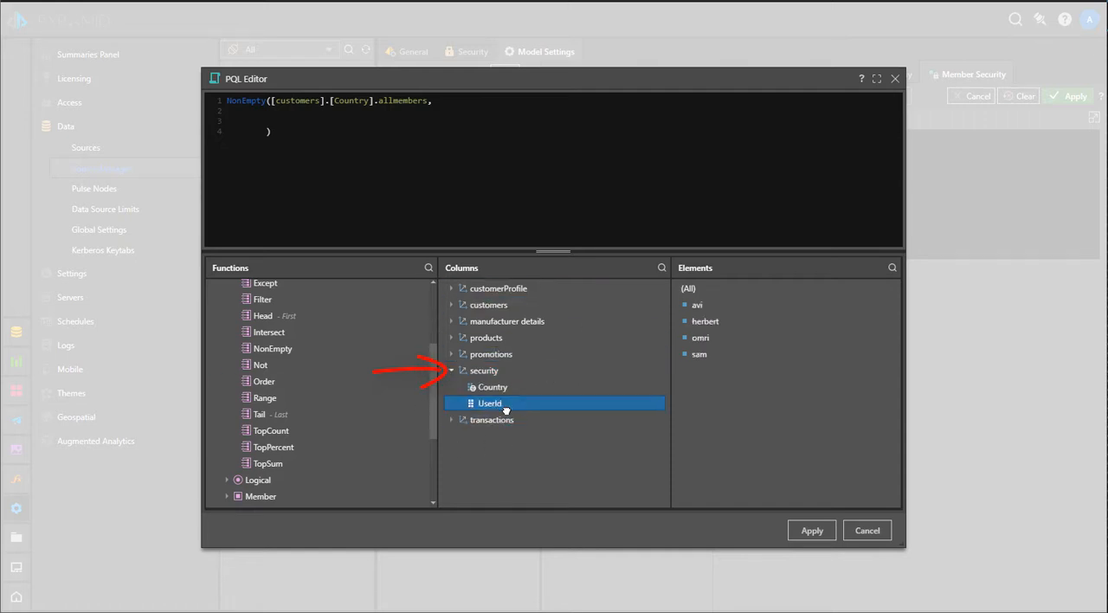
{"action": "double_click", "coordinate": [699, 305]}
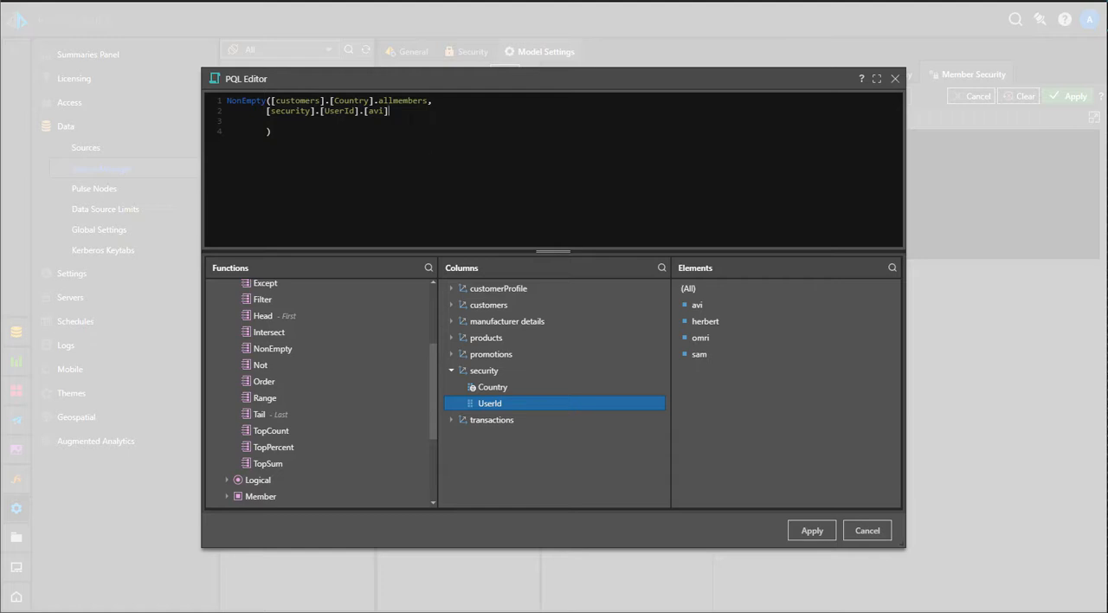
{"action": "left_click_drag", "start_coordinate": [389, 111], "coordinate": [266, 111]}
{"action": "key", "text": "BackSpace"}
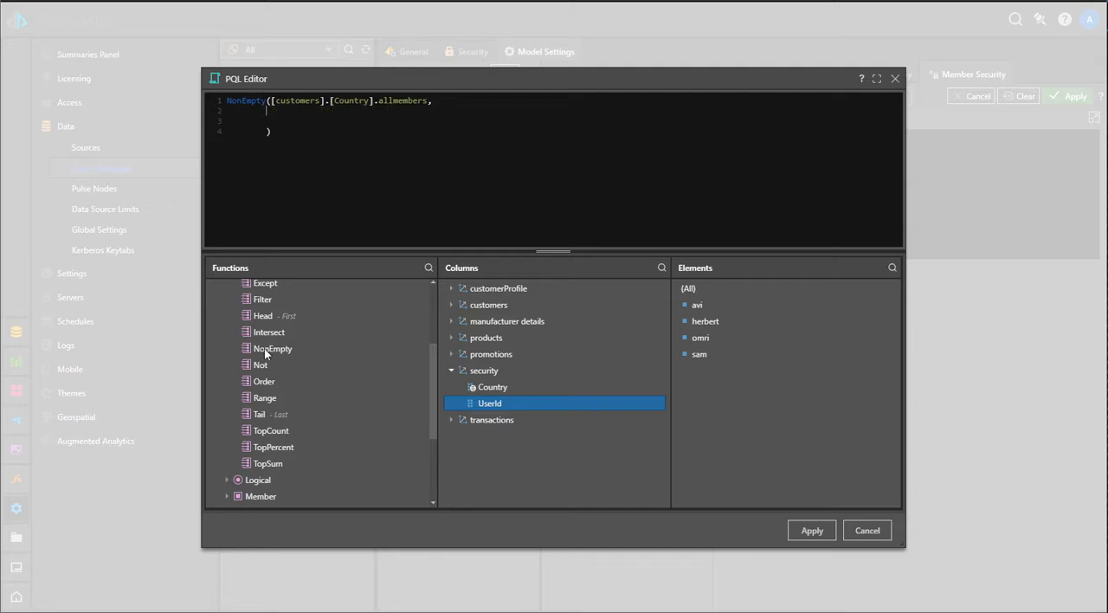
Insert the Semantic String function StrToMember as NonEmpty's second argument, with the security table's UserId column as its hierarchy
{"action": "scroll", "coordinate": [289, 461], "scroll_direction": "down", "scroll_amount": 3}
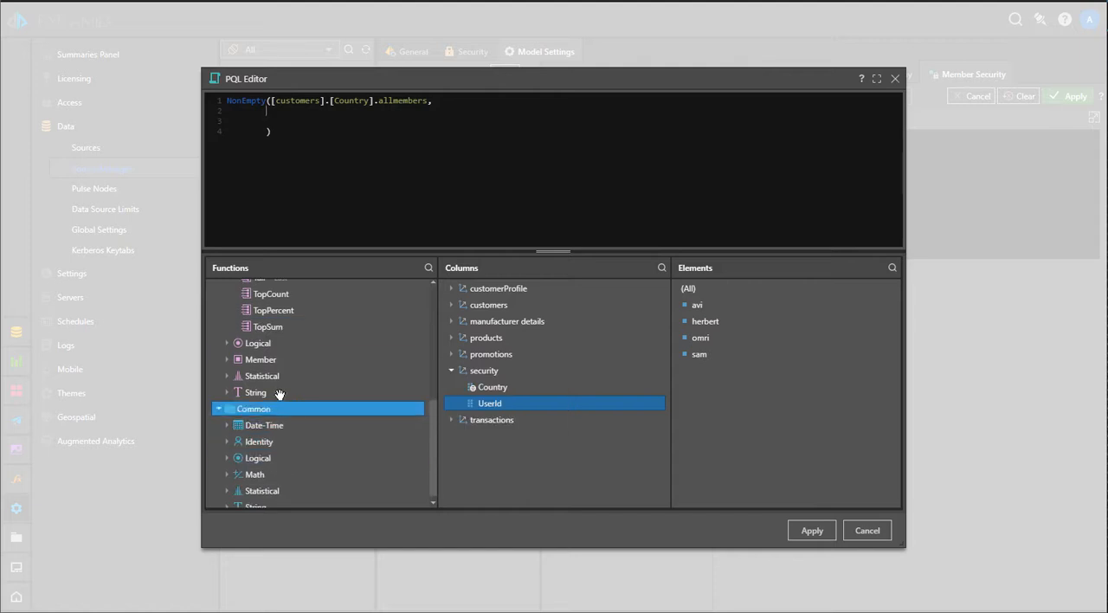
{"action": "left_click", "coordinate": [276, 394]}
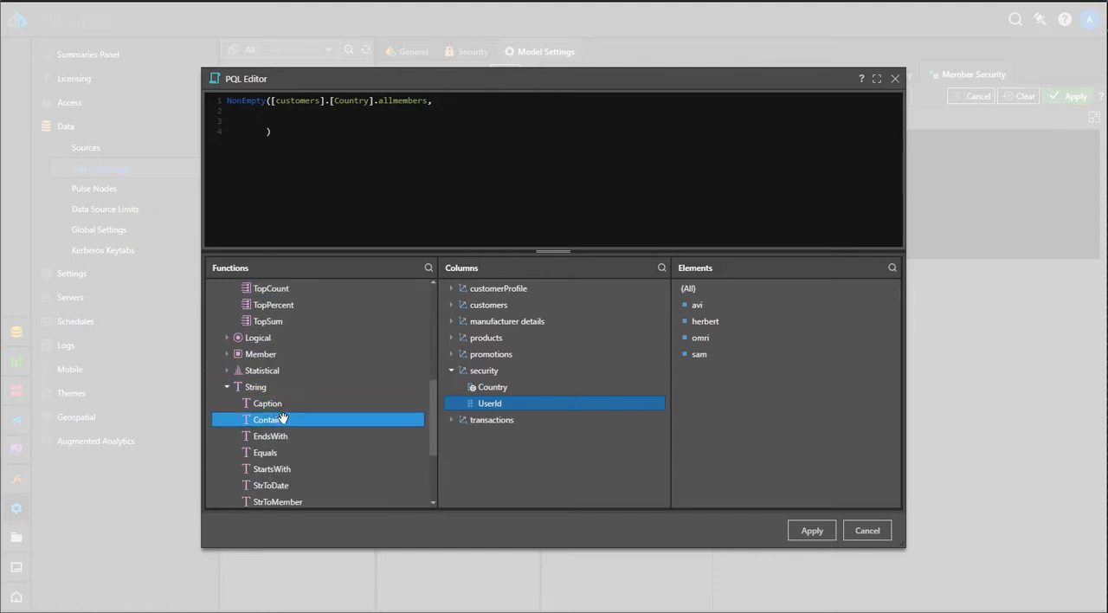
{"action": "scroll", "coordinate": [285, 420], "scroll_direction": "down", "scroll_amount": 2}
{"action": "double_click", "coordinate": [292, 433]}
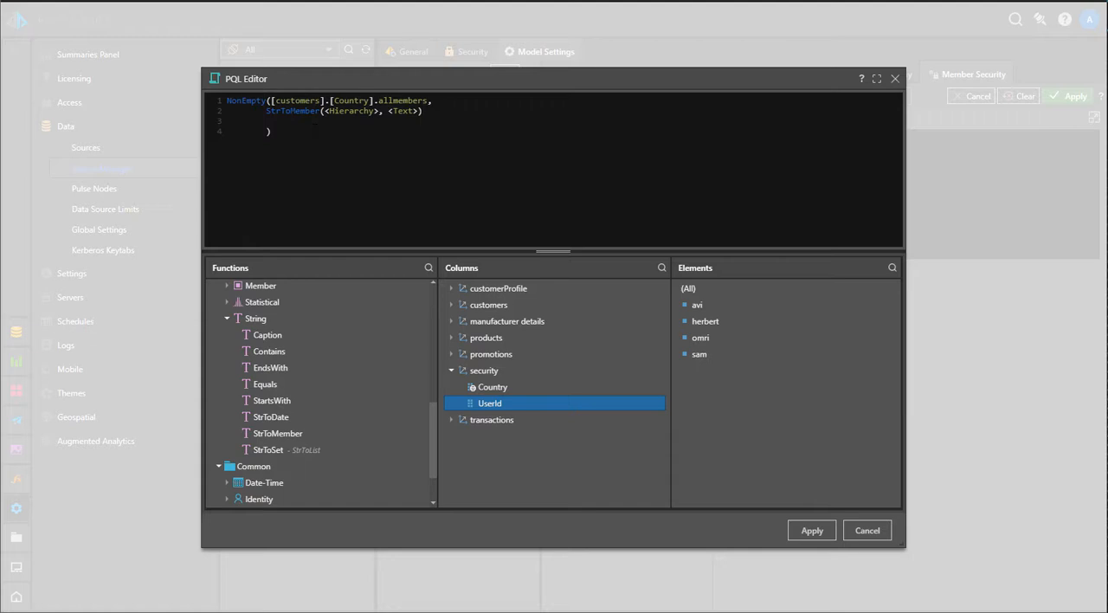
{"action": "left_click_drag", "start_coordinate": [378, 111], "coordinate": [325, 110]}
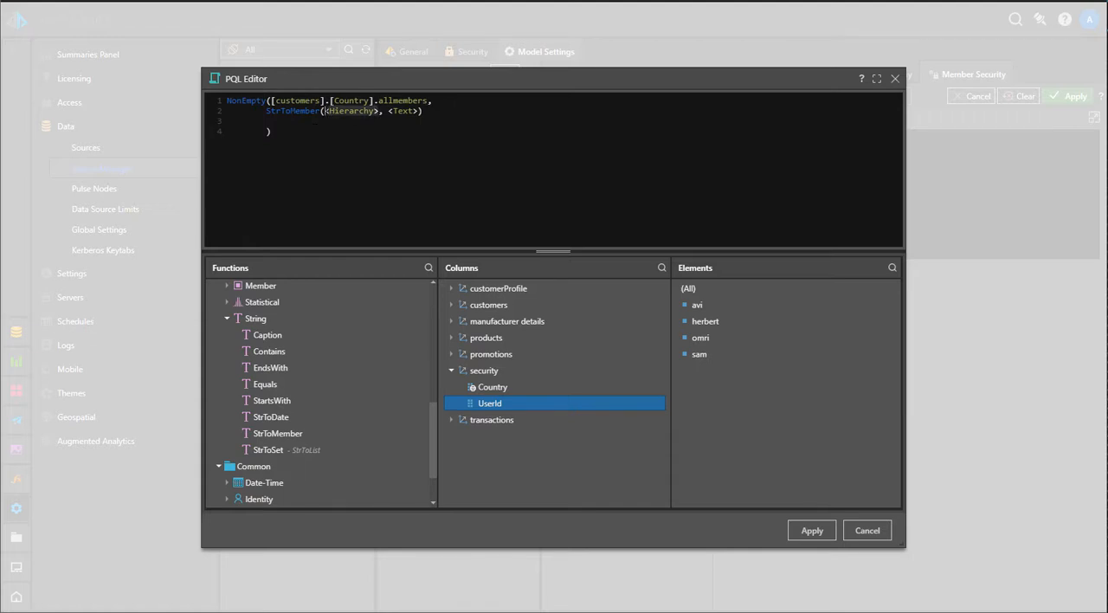
{"action": "double_click", "coordinate": [504, 405]}
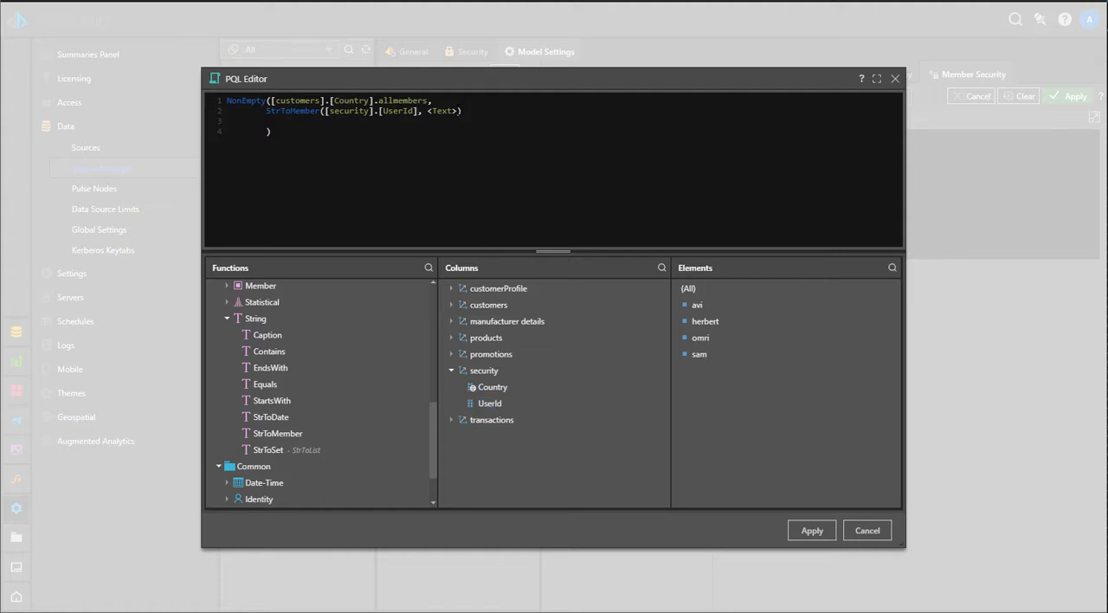
Replace StrToMember's <Text> argument with the UserName function from the Common Identity functions
{"action": "left_click_drag", "start_coordinate": [460, 111], "coordinate": [427, 111]}
{"action": "key", "text": "BackSpace"}
{"action": "left_click_drag", "start_coordinate": [433, 429], "coordinate": [436, 296]}
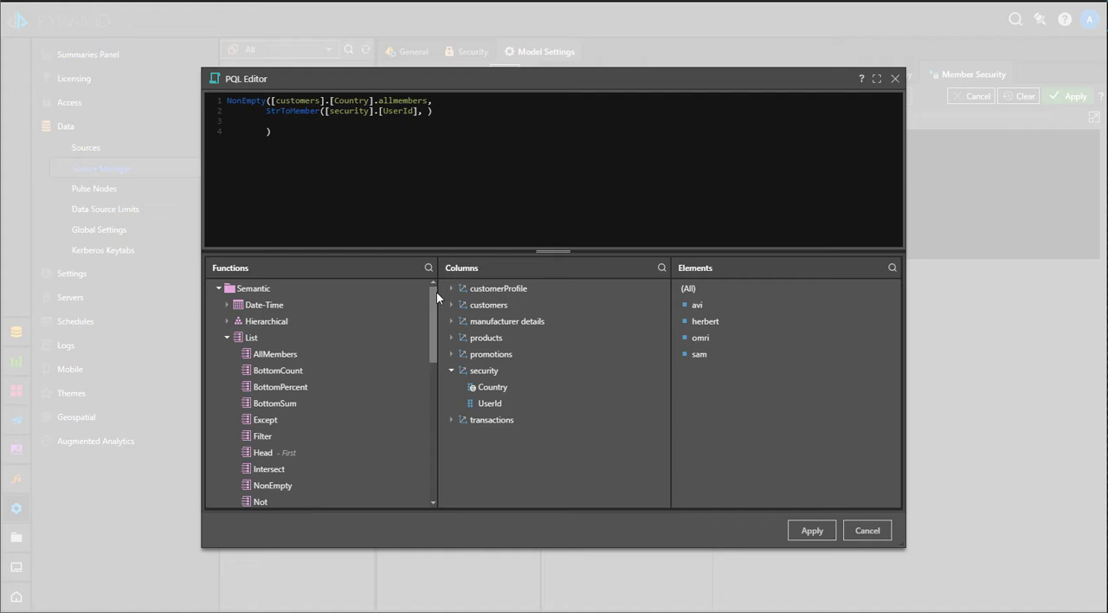
{"action": "left_click", "coordinate": [218, 289]}
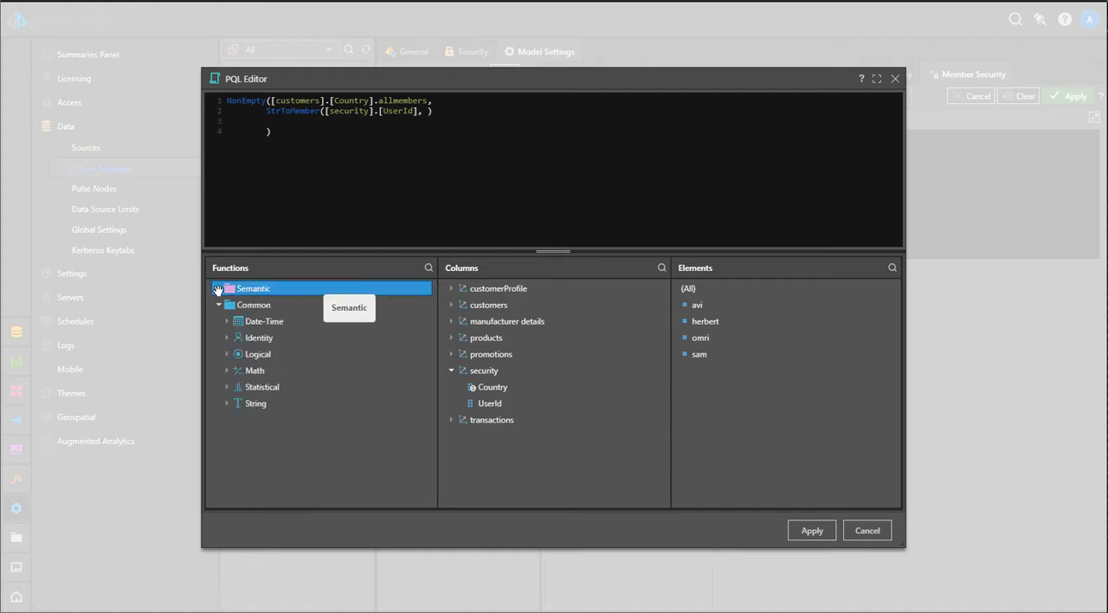
{"action": "left_click", "coordinate": [226, 339]}
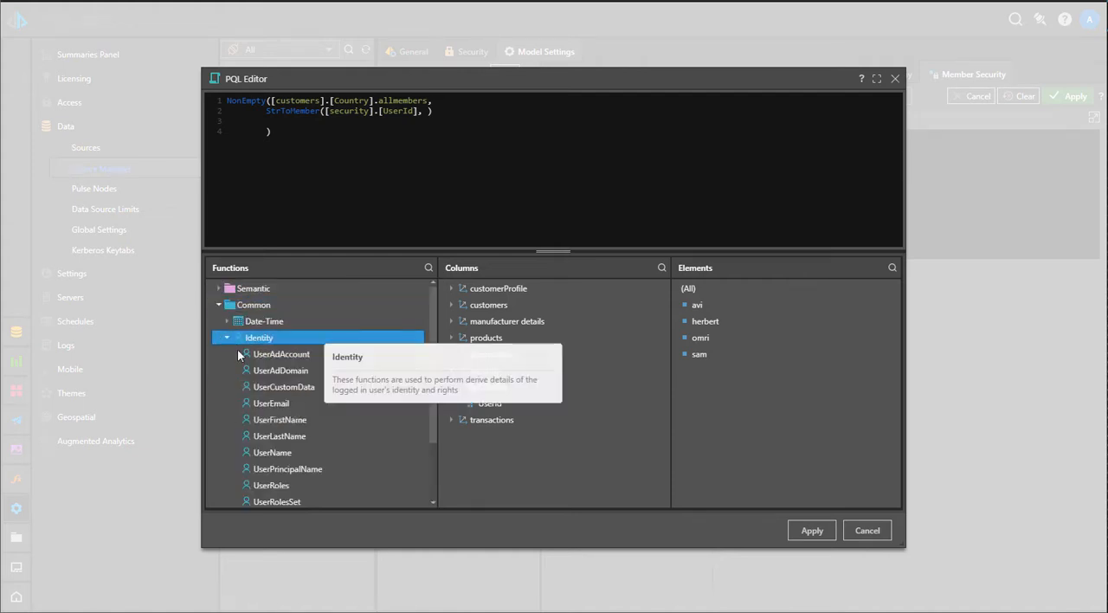
{"action": "scroll", "coordinate": [277, 442], "scroll_direction": "down", "scroll_amount": 3}
{"action": "scroll", "coordinate": [274, 481], "scroll_direction": "up", "scroll_amount": 3}
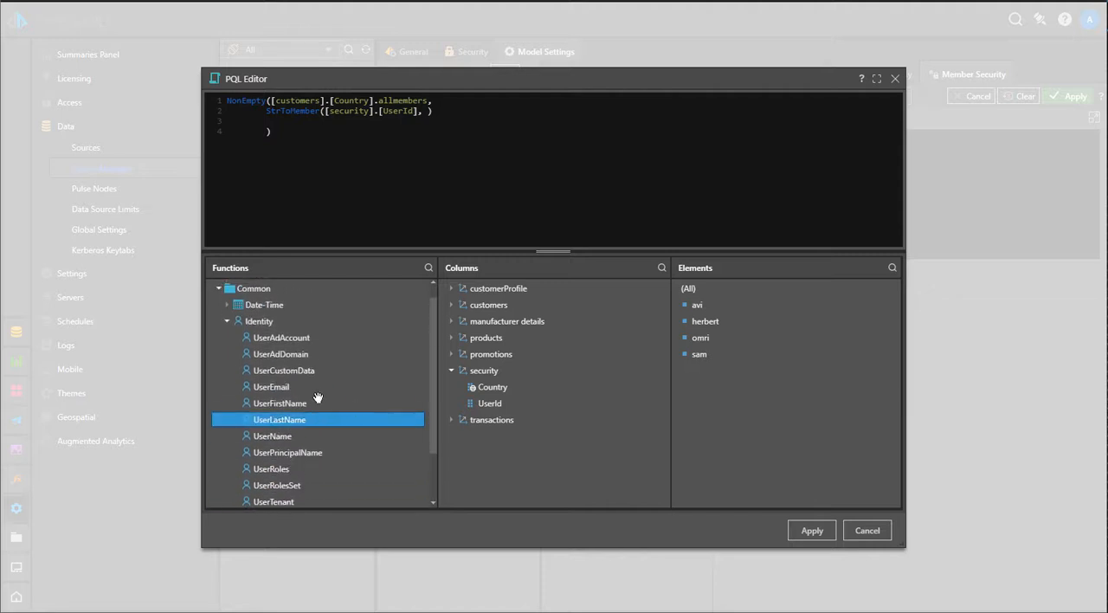
{"action": "double_click", "coordinate": [273, 435]}
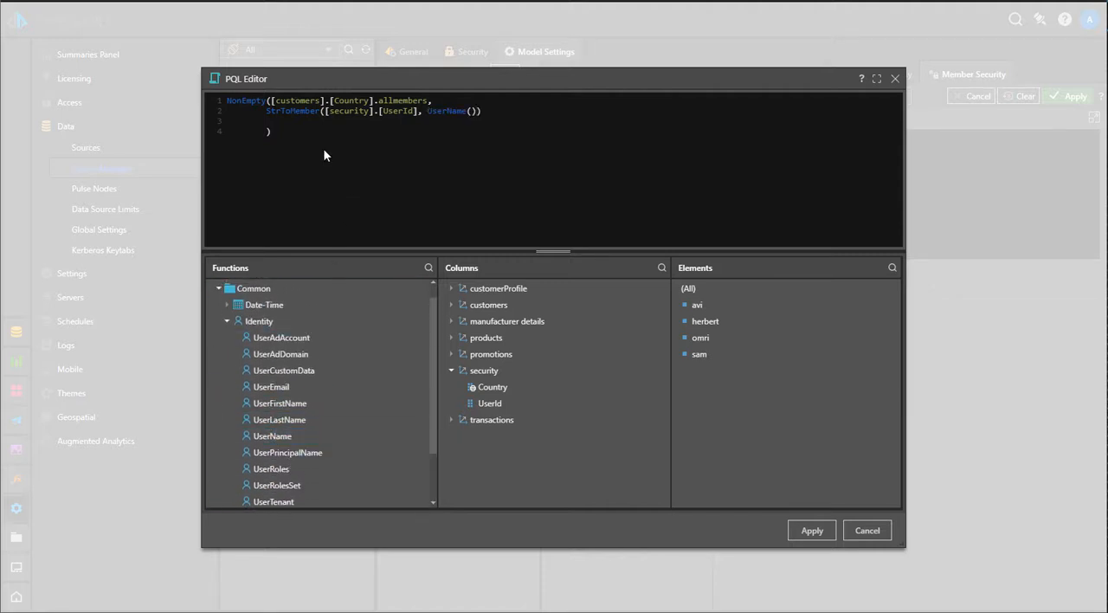
Delete the blank line before the closing bracket and apply the finished PQL formula to the Country script
{"action": "left_click", "coordinate": [297, 121]}
{"action": "key", "text": "BackSpace"}
{"action": "left_click", "coordinate": [815, 535]}
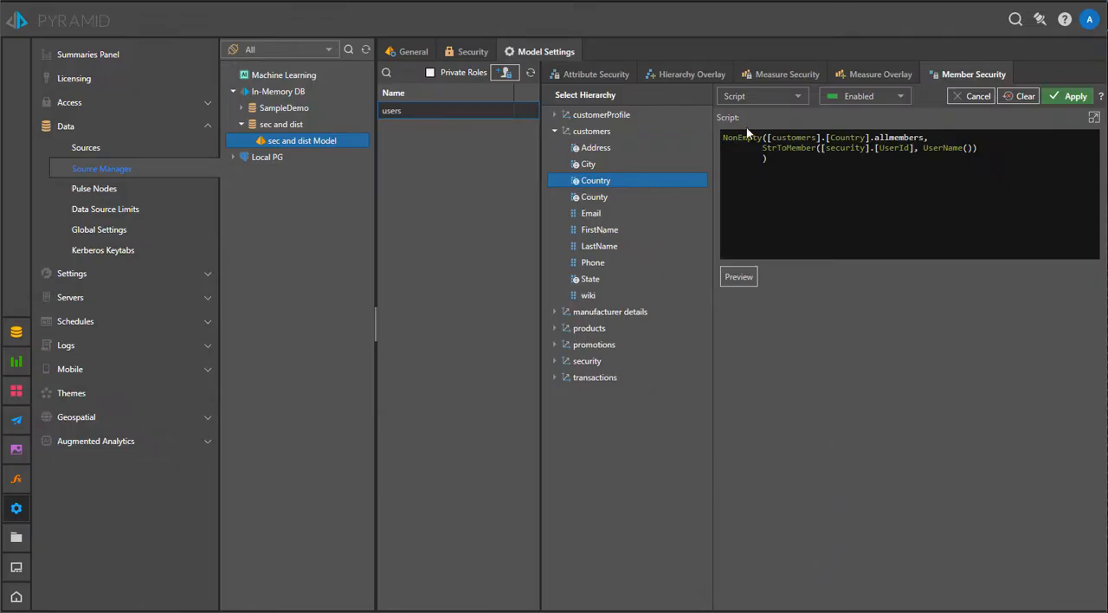
Preview the members returned by the Country script and apply the member security for the users role
{"action": "left_click", "coordinate": [746, 281]}
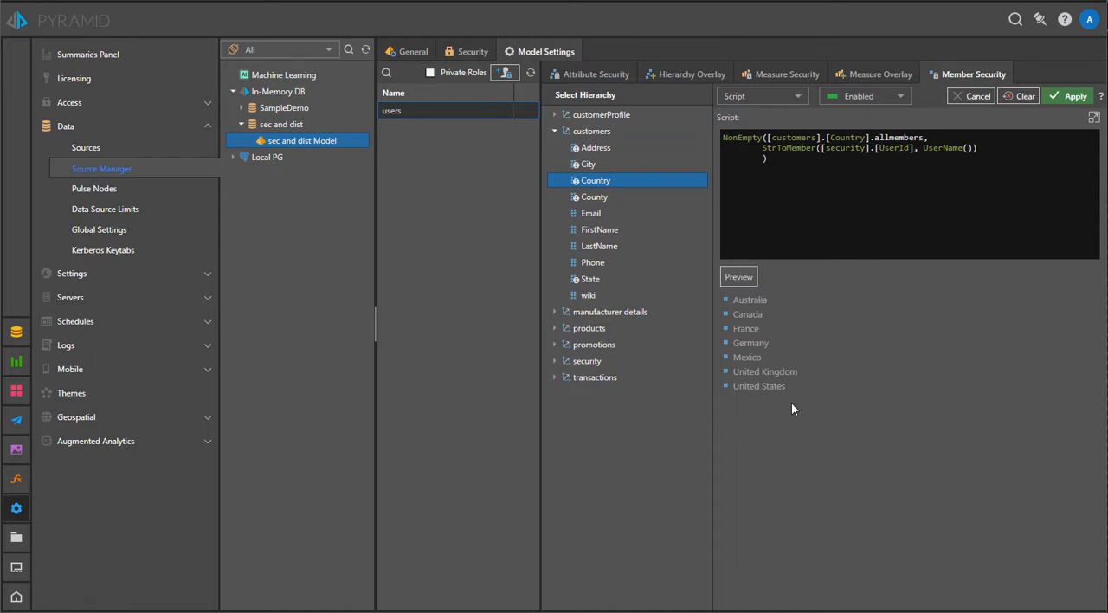
{"action": "left_click", "coordinate": [1078, 100]}
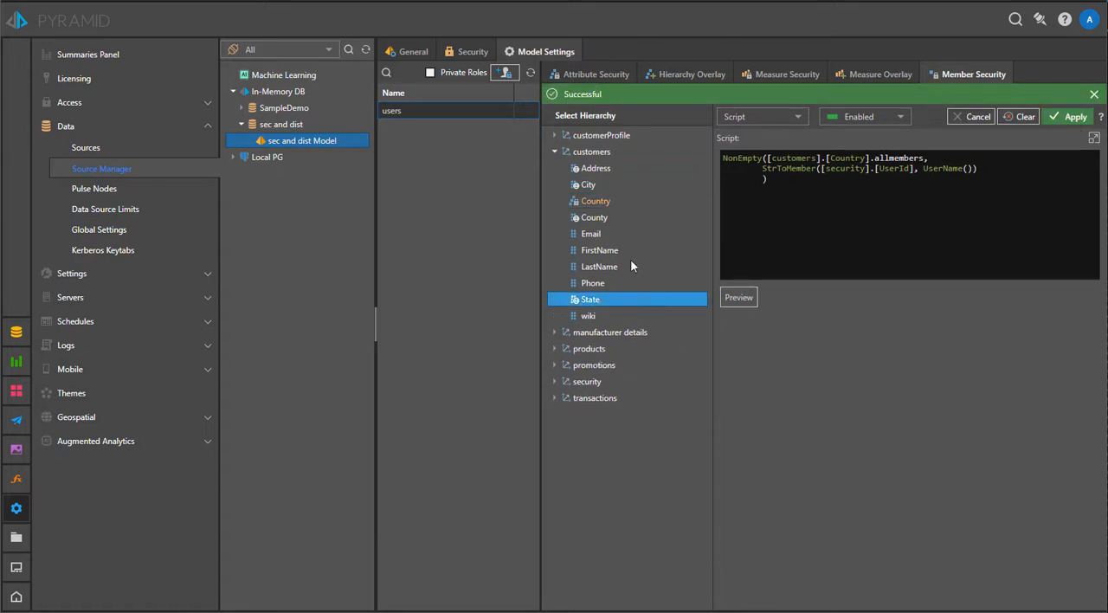
{"action": "left_click", "coordinate": [609, 203]}
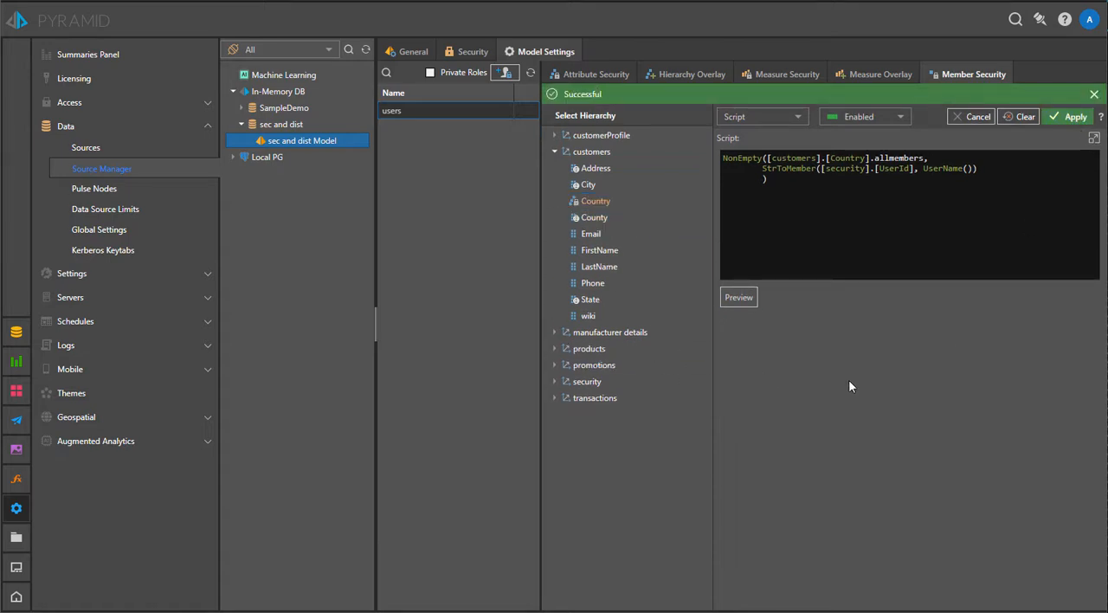
{"action": "left_click", "coordinate": [1094, 94]}
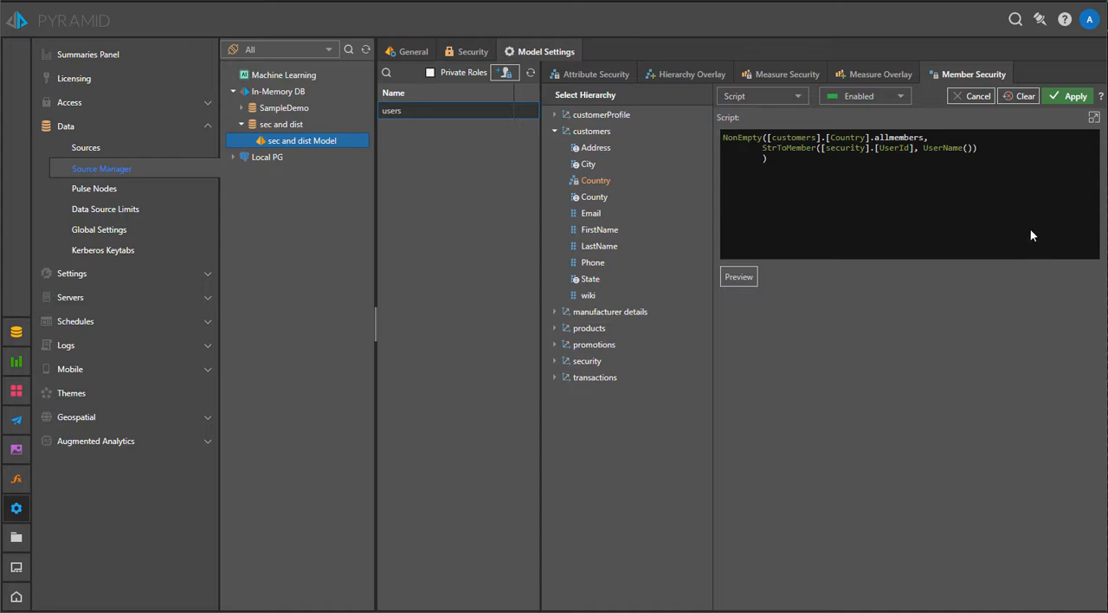
Clear the customers Country member security and open the member security of the security table's UserId column
{"action": "left_click", "coordinate": [1022, 100]}
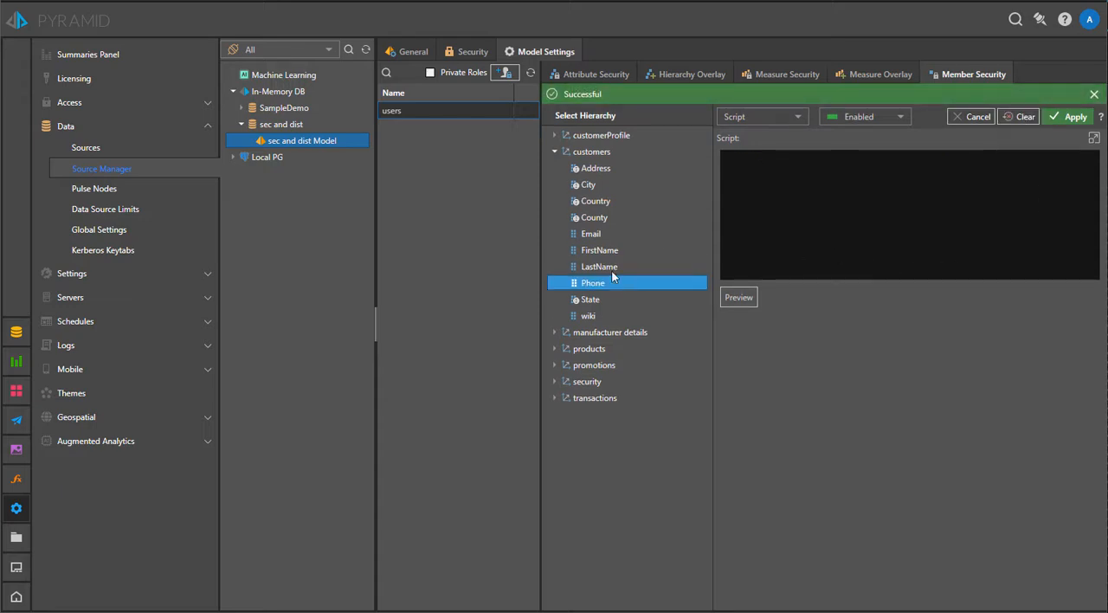
{"action": "left_click", "coordinate": [555, 152]}
{"action": "left_click", "coordinate": [555, 222]}
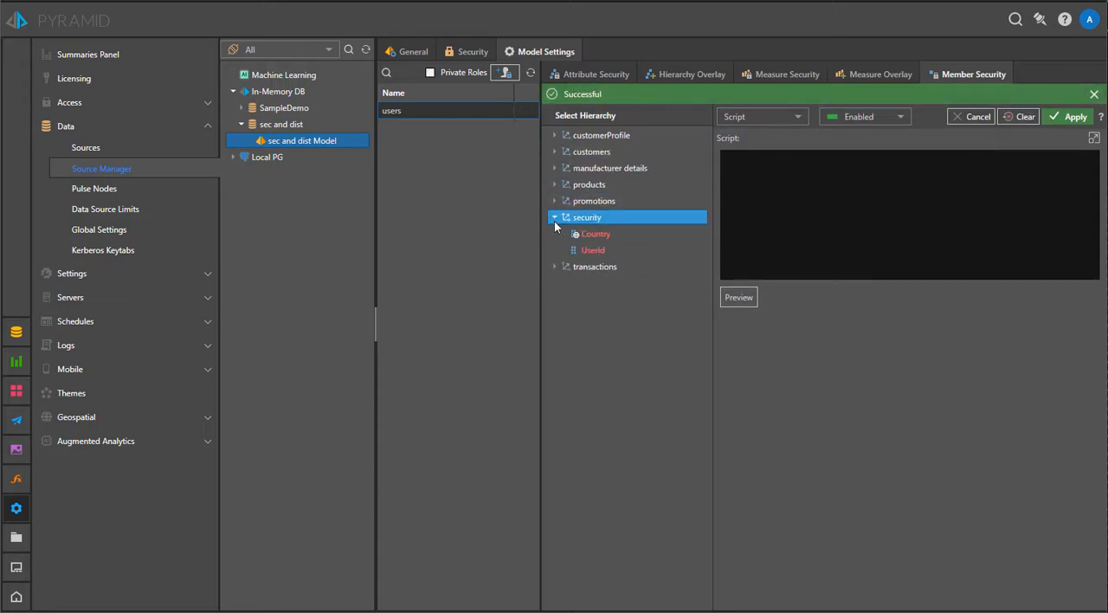
{"action": "left_click", "coordinate": [608, 233]}
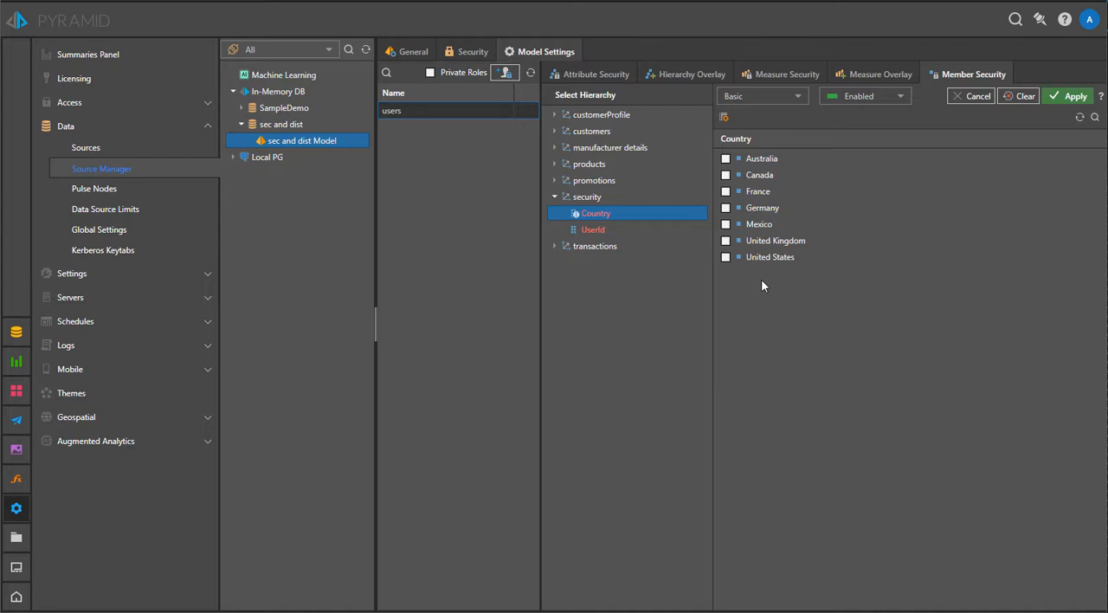
{"action": "left_click", "coordinate": [629, 230]}
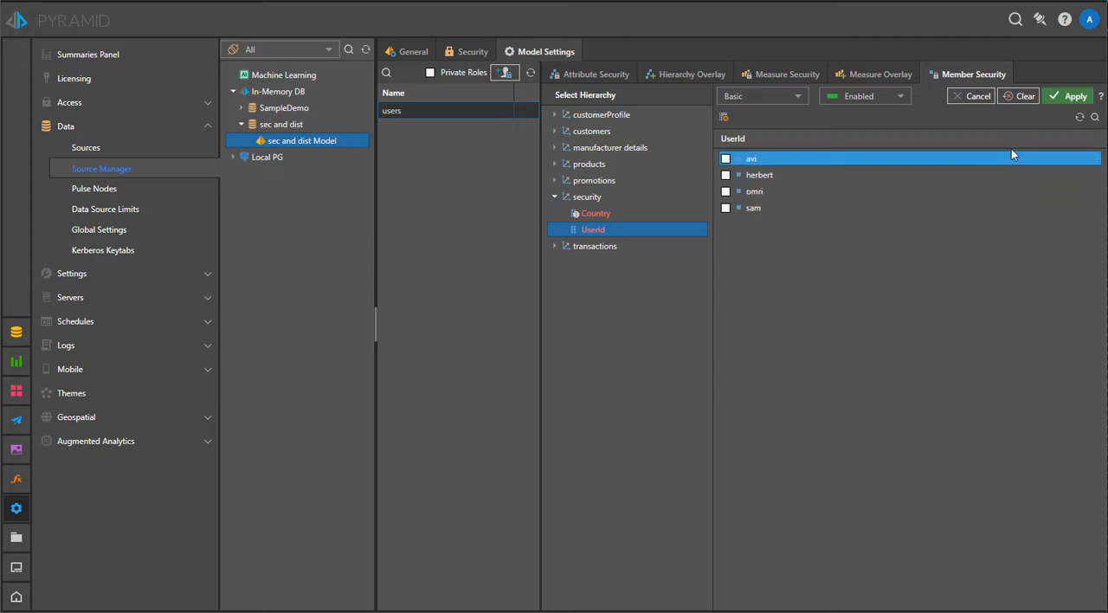
Switch the UserId security to Script, apply StrToMember([Security].[UserId],UserName()), and preview its result
{"action": "left_click", "coordinate": [758, 96]}
{"action": "left_click", "coordinate": [758, 134]}
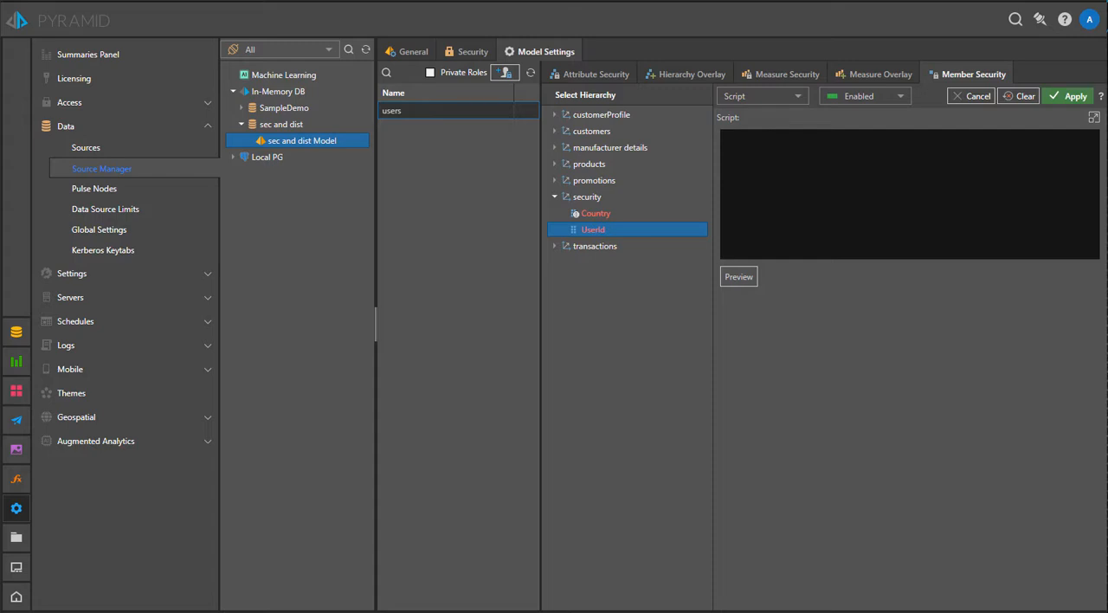
{"action": "type", "text": "StrToMember([Security].[UserId],UserName())"}
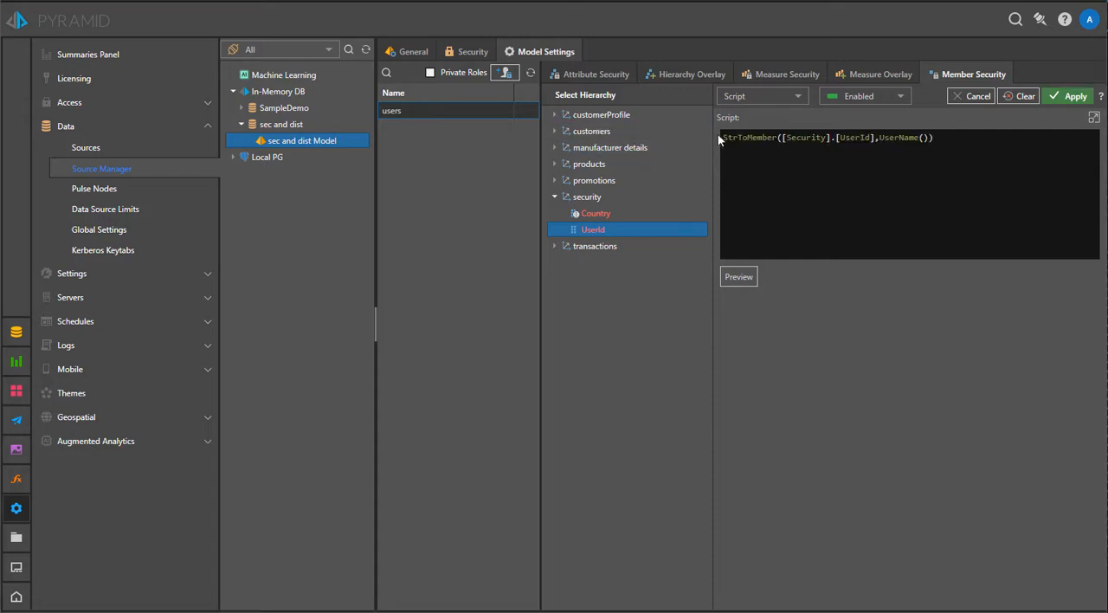
{"action": "left_click", "coordinate": [1068, 98]}
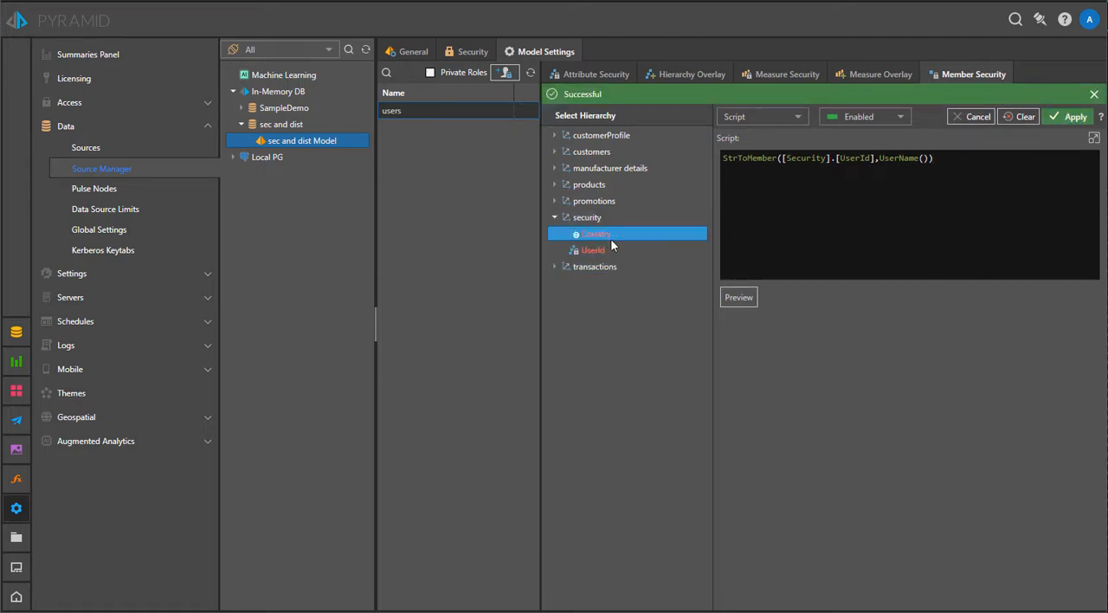
{"action": "left_click", "coordinate": [732, 298]}
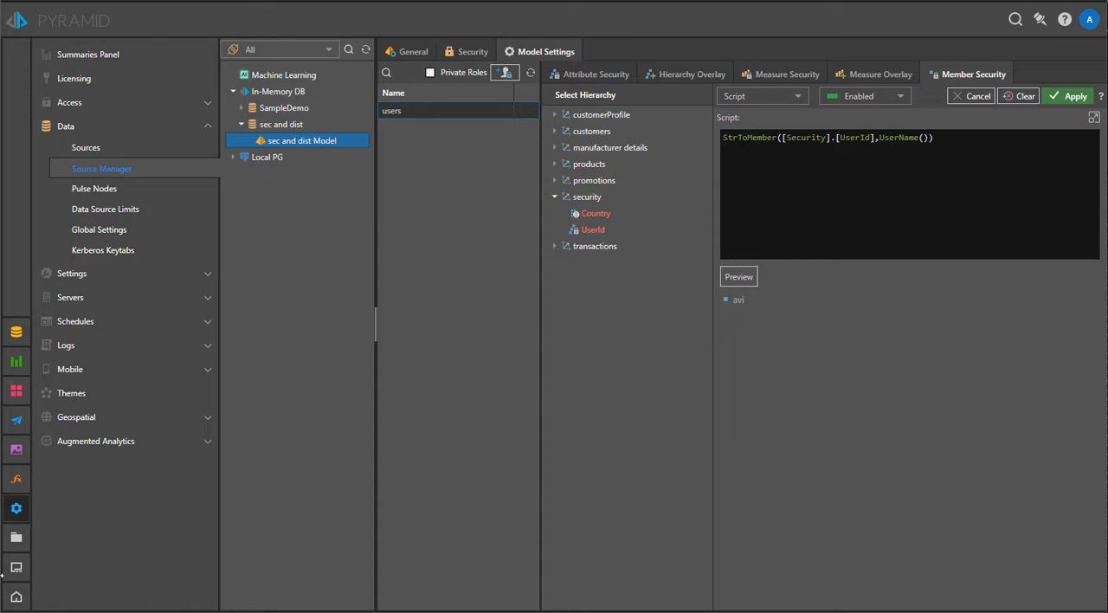
Return to the country report in the content workspace and refresh its metadata
{"action": "left_click", "coordinate": [16, 567]}
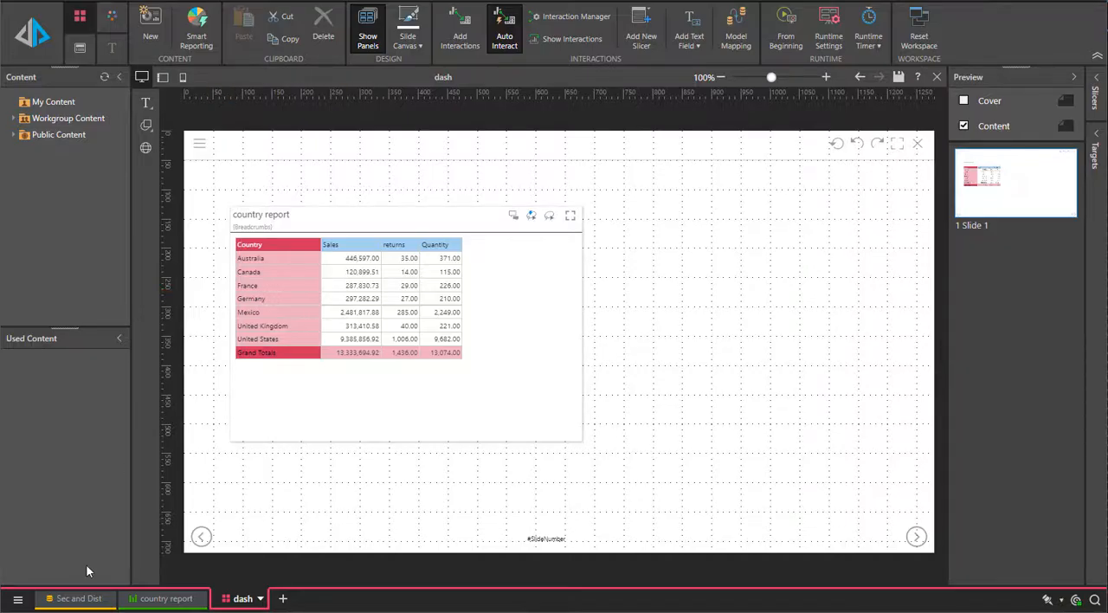
{"action": "left_click", "coordinate": [60, 599]}
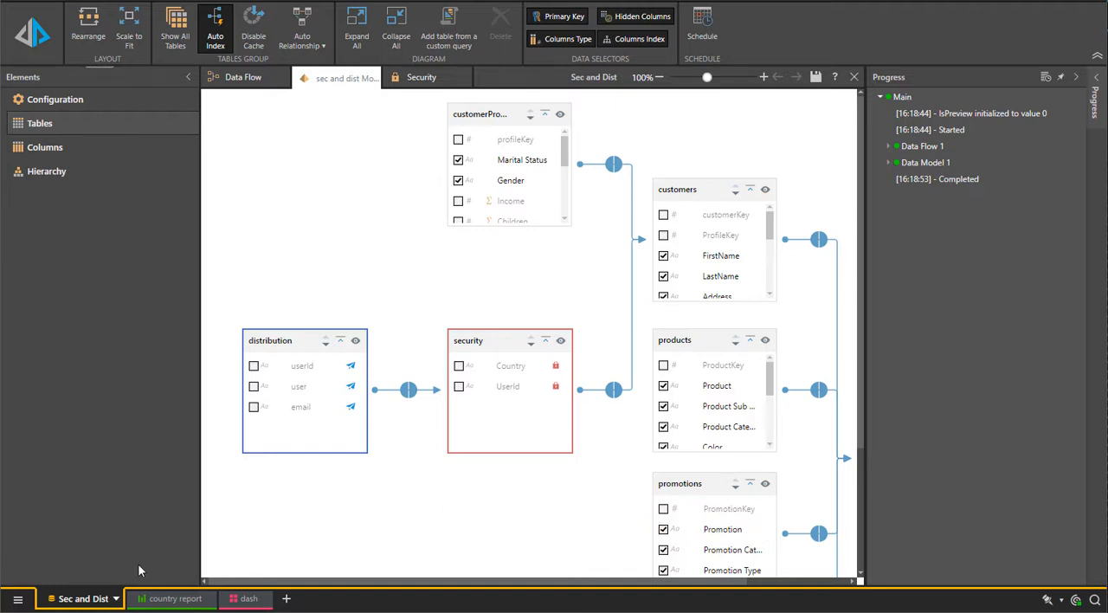
{"action": "left_click", "coordinate": [169, 601]}
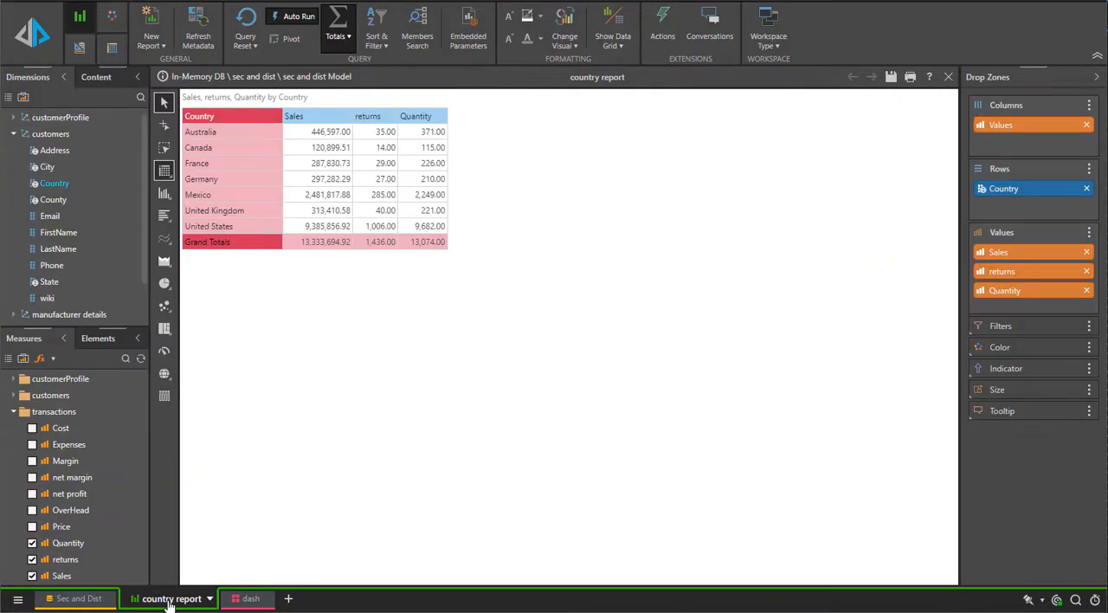
{"action": "left_click", "coordinate": [200, 23]}
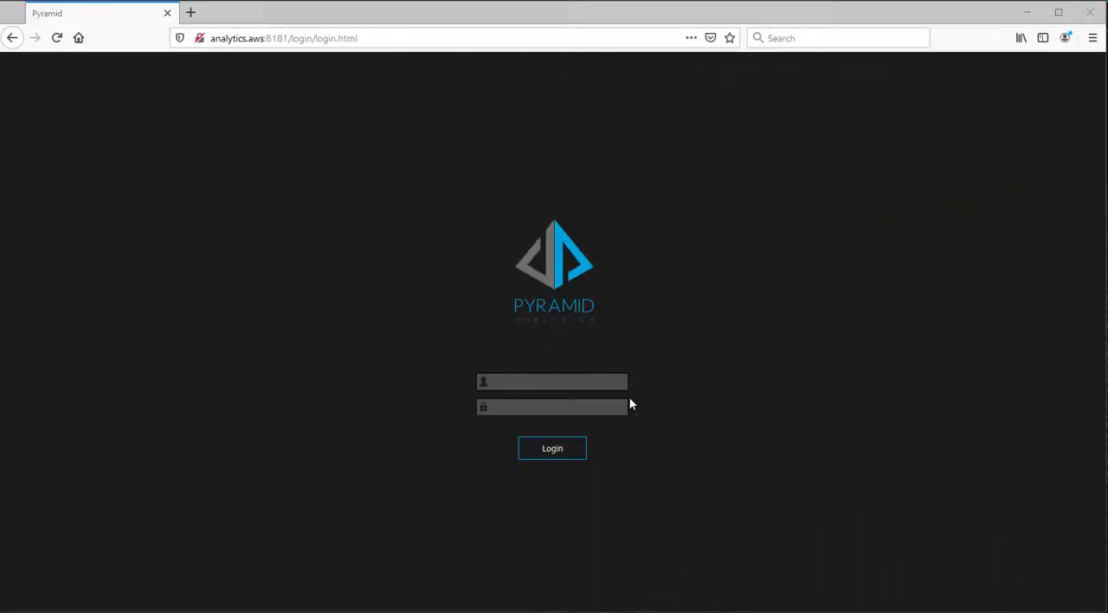
Log in to Pyramid in the Firefox window with the second user's name and password, without saving the login
{"action": "left_click", "coordinate": [550, 381]}
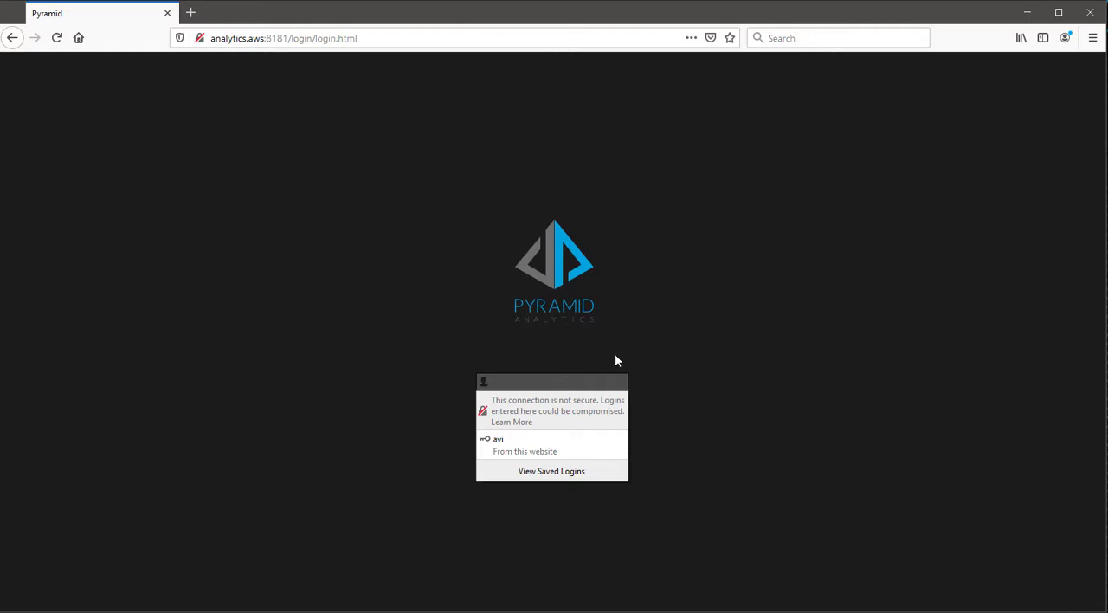
{"action": "type", "text": "omri"}
{"action": "key", "text": "Tab"}
{"action": "type", "text": "••••"}
{"action": "key", "text": "Return"}
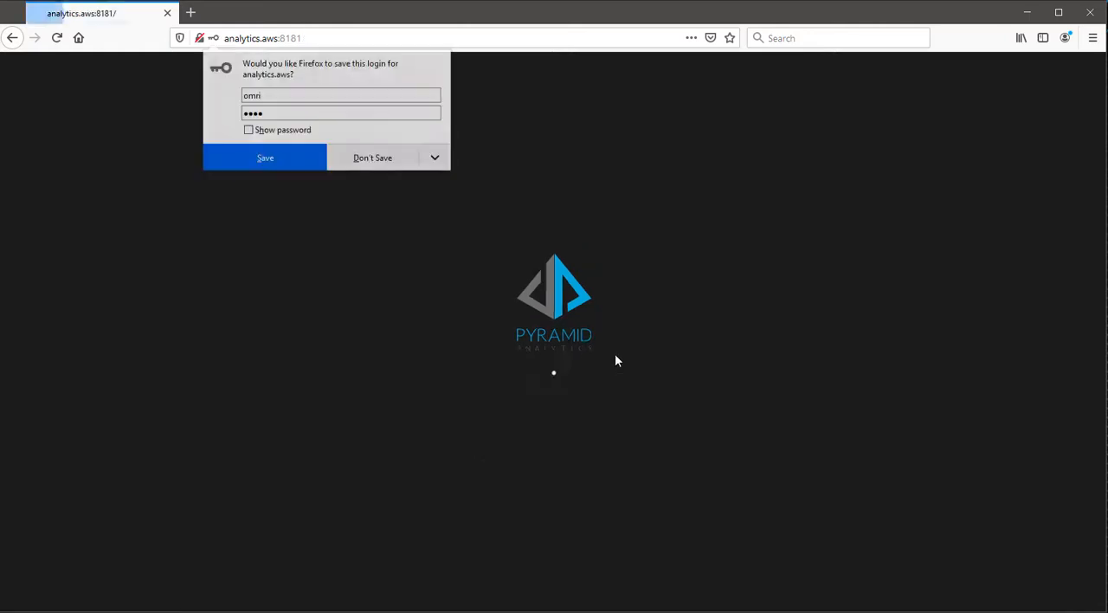
{"action": "left_click", "coordinate": [364, 159]}
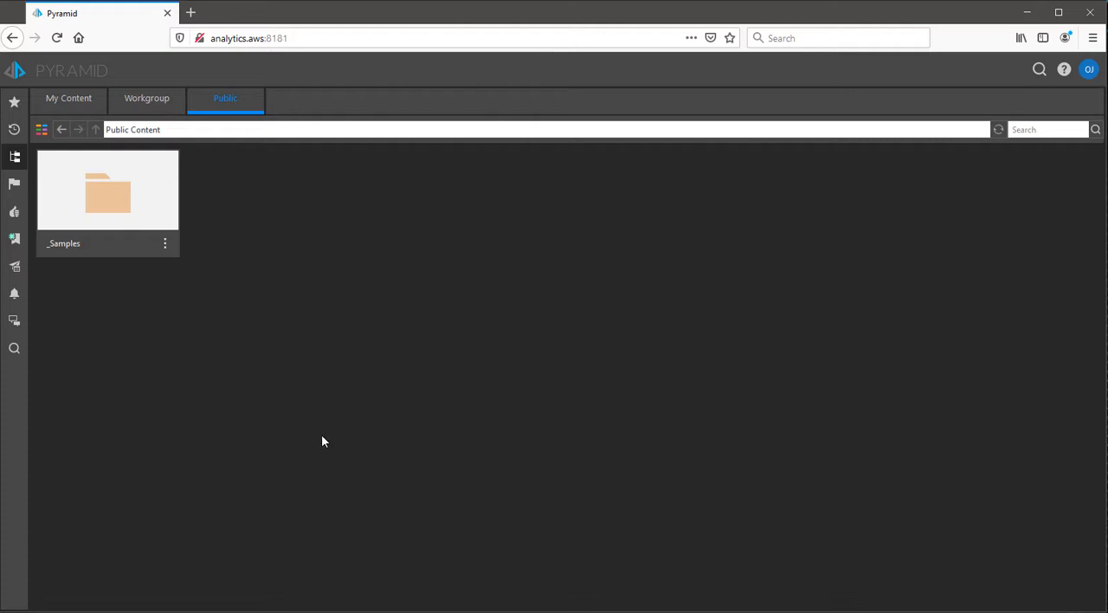
Open the country report from Workgroup Content > Samples Content > Security and Distribution Demo and compare its countries with the Excel security sheet
{"action": "left_click", "coordinate": [147, 105]}
{"action": "double_click", "coordinate": [73, 203]}
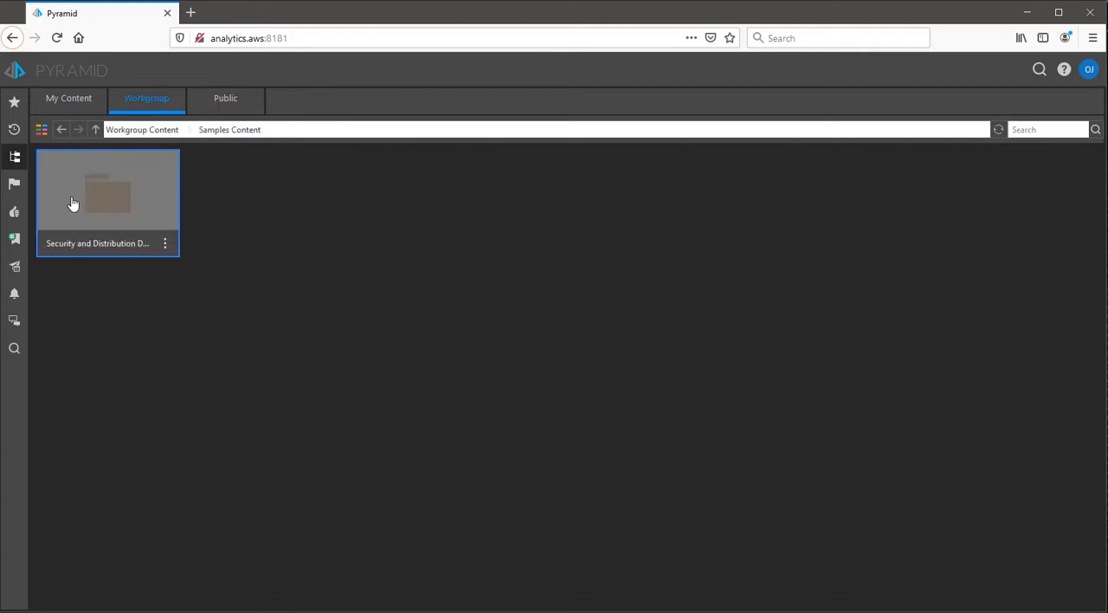
{"action": "double_click", "coordinate": [72, 202]}
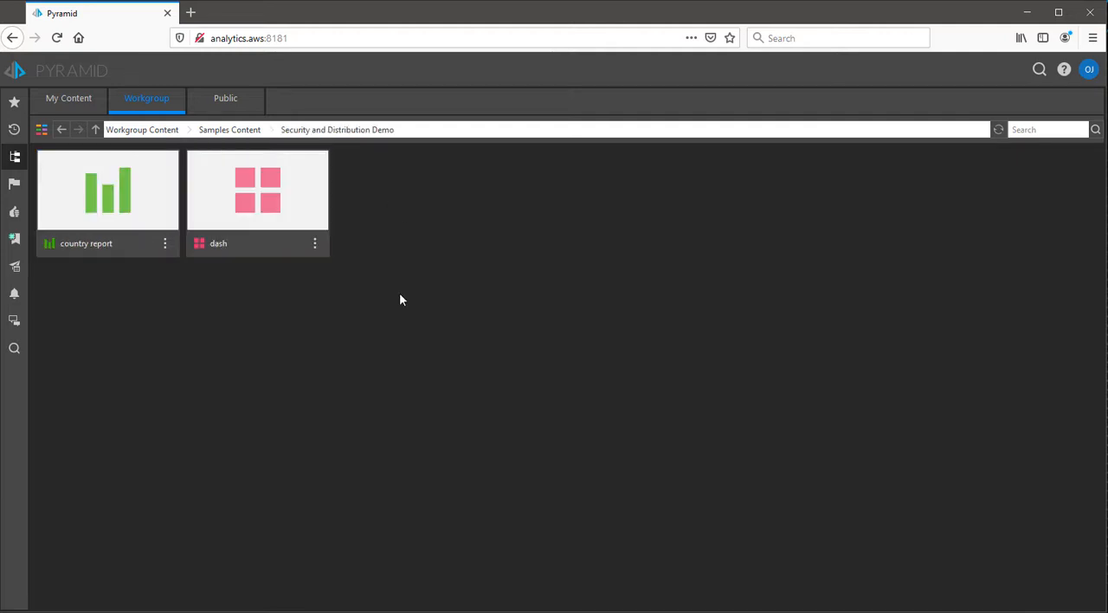
{"action": "double_click", "coordinate": [100, 208]}
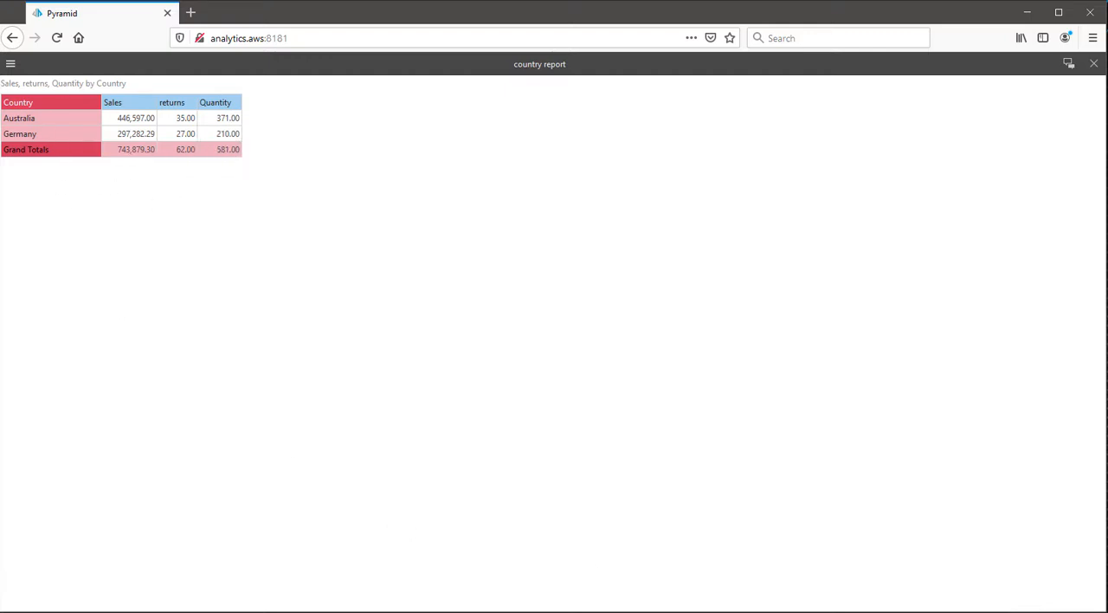
{"action": "key", "text": "alt+Tab"}
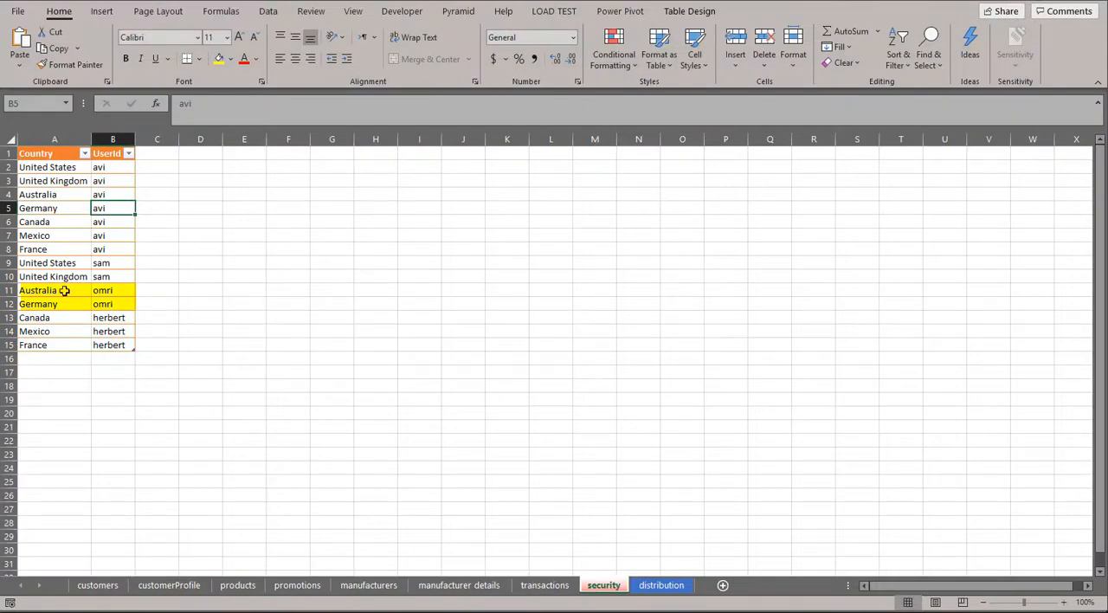
{"action": "left_click", "coordinate": [1028, 1]}
Run the dash presentation in Pyramid and dice Australia in its country report by Commute Distance
{"action": "left_click", "coordinate": [232, 242]}
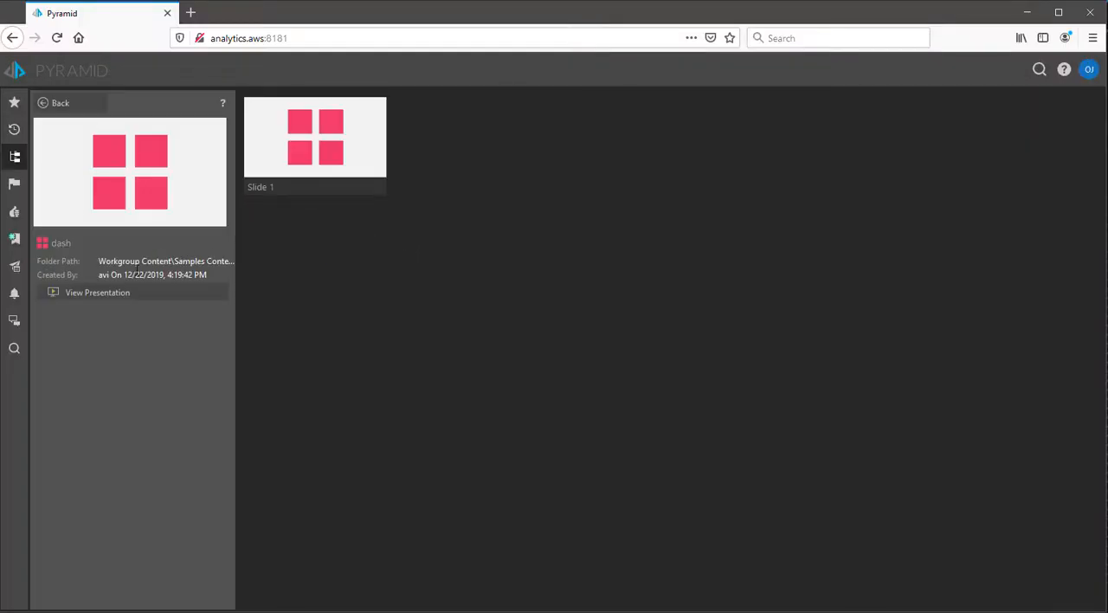
{"action": "left_click", "coordinate": [119, 300]}
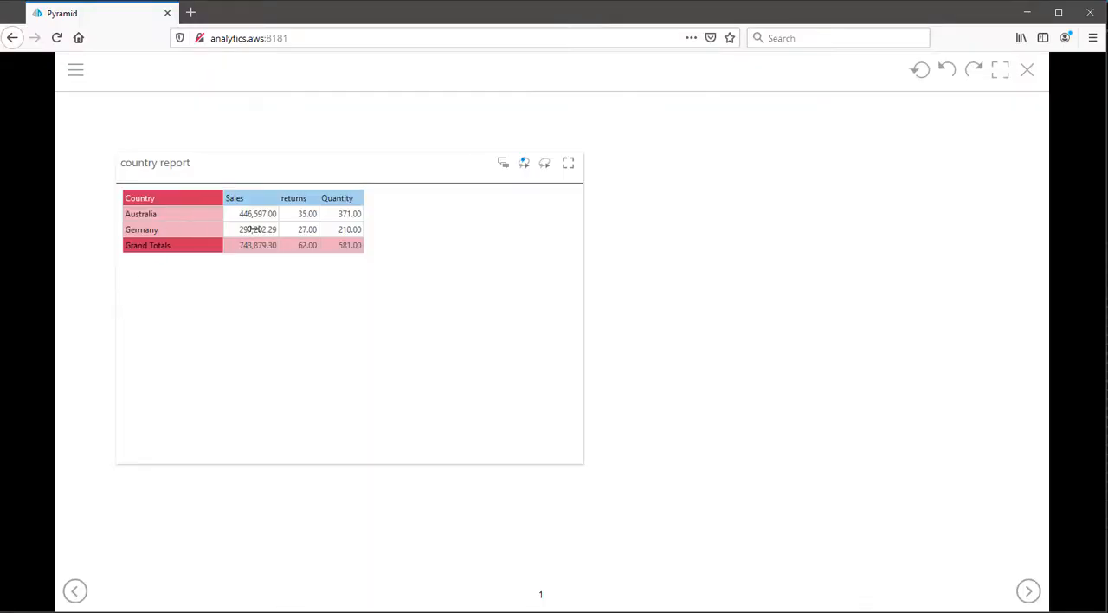
{"action": "right_click", "coordinate": [162, 215]}
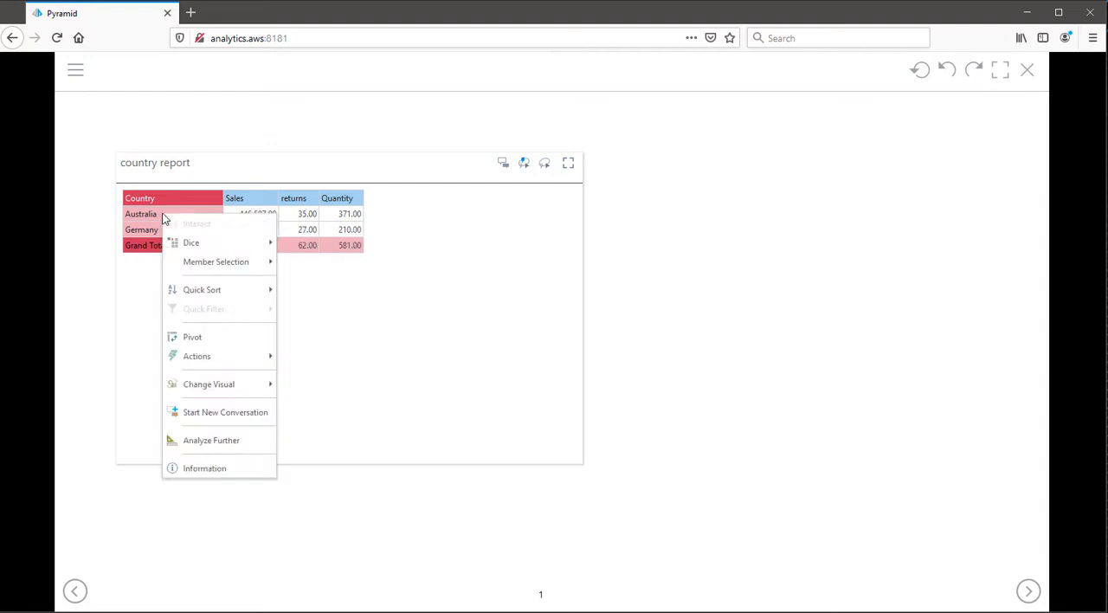
{"action": "mouse_move", "coordinate": [203, 243]}
{"action": "mouse_move", "coordinate": [334, 245]}
{"action": "left_click", "coordinate": [427, 245]}
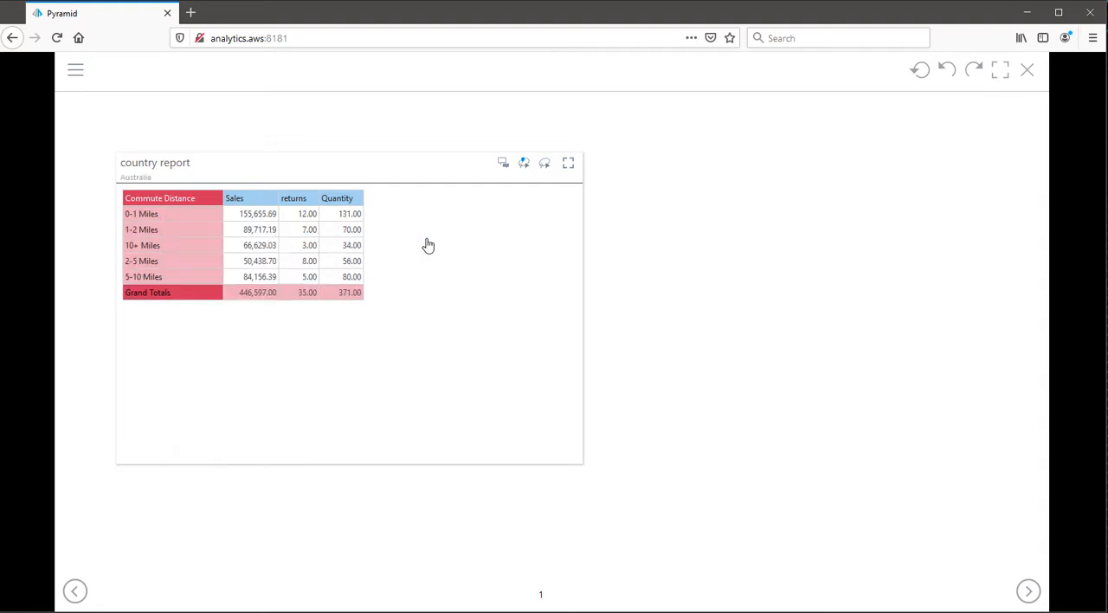